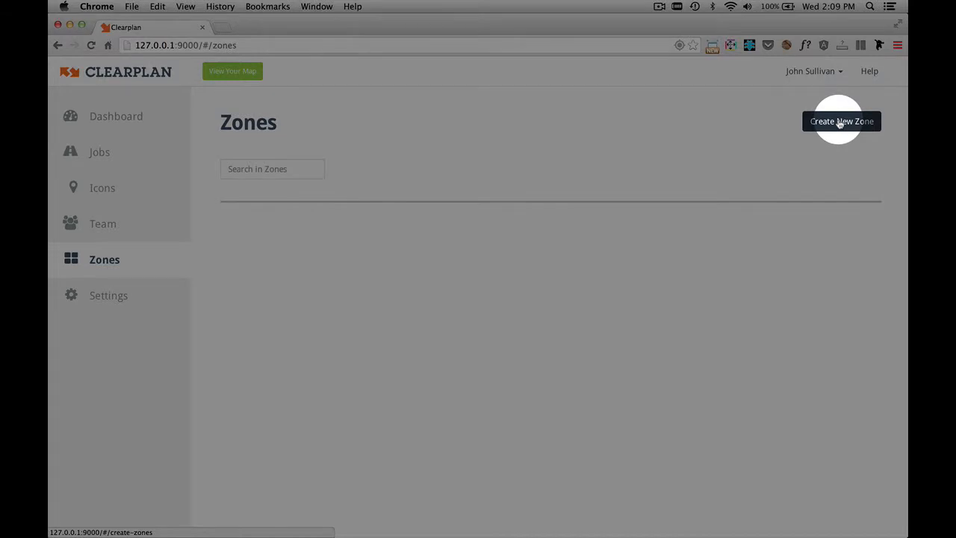
# - Start creating a new zone and set its city to San Jose, CA, United States
pyautogui.click(840, 122)
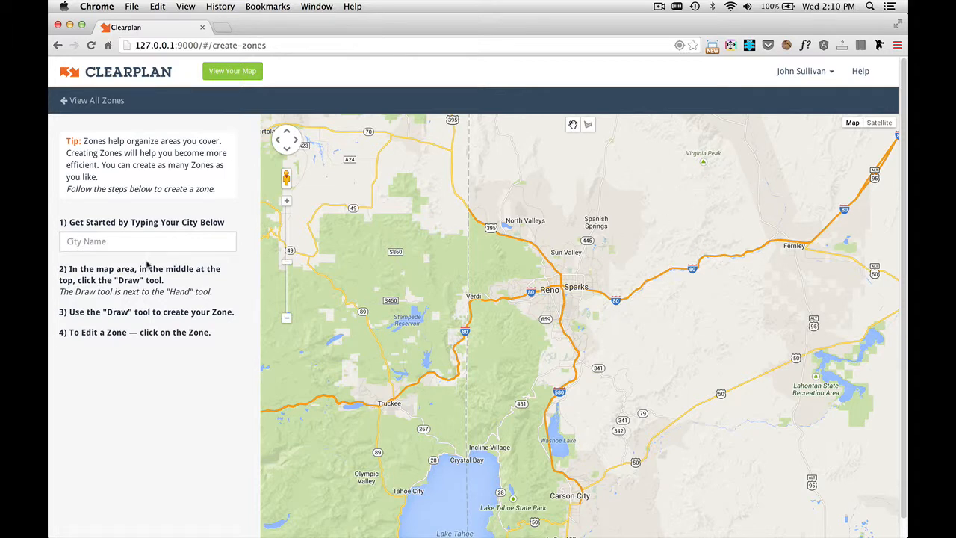
pyautogui.click(118, 241)
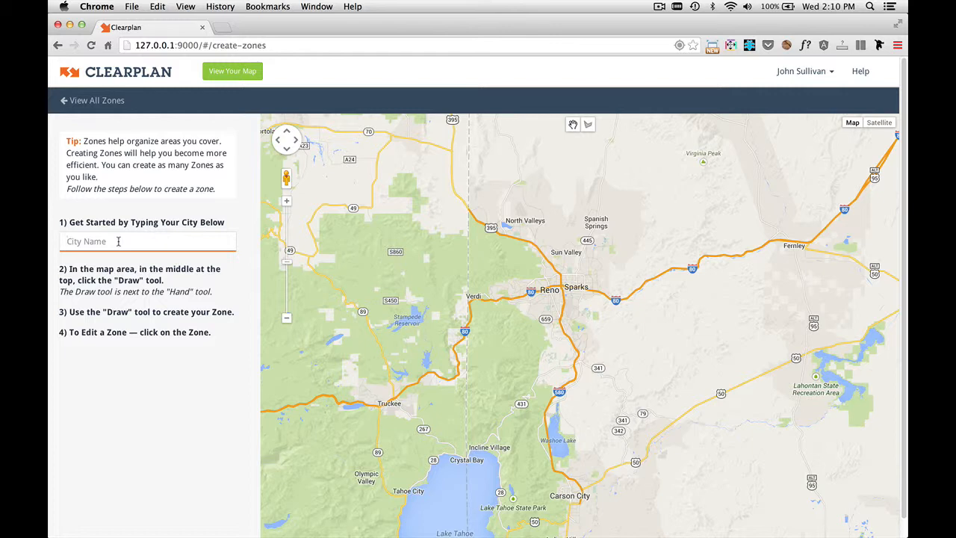
pyautogui.write('San')
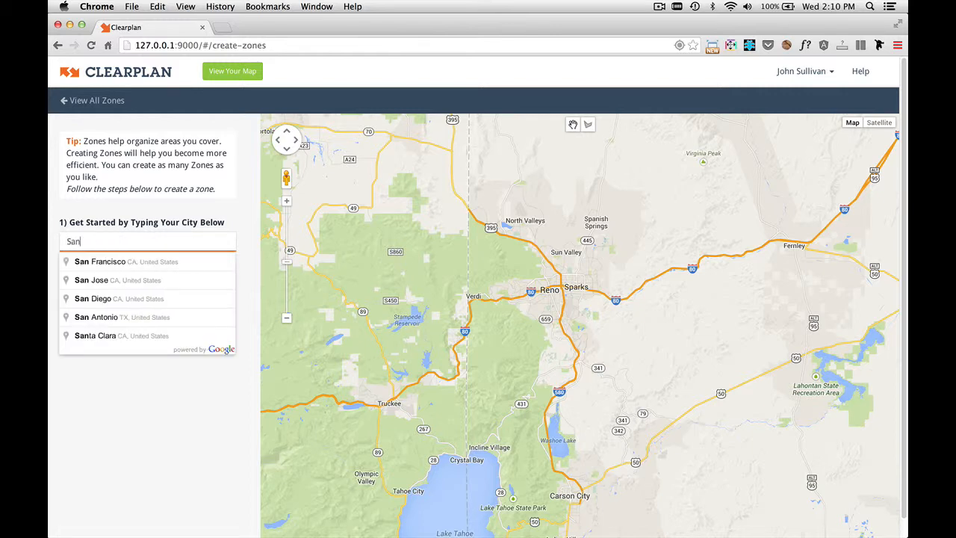
pyautogui.click(97, 280)
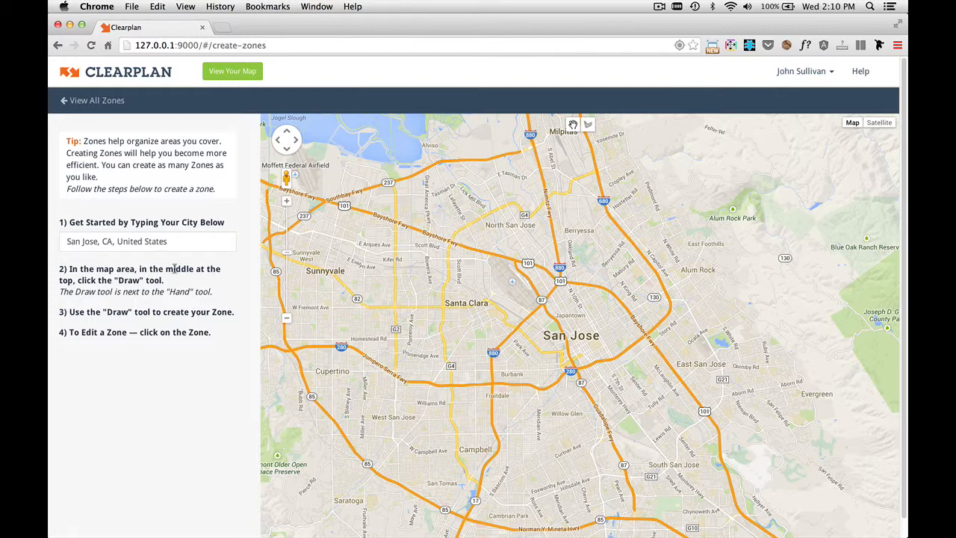
# - Change the city for the new zone to Reno, NV, United States
pyautogui.tripleClick(176, 242)
pyautogui.write('reno')
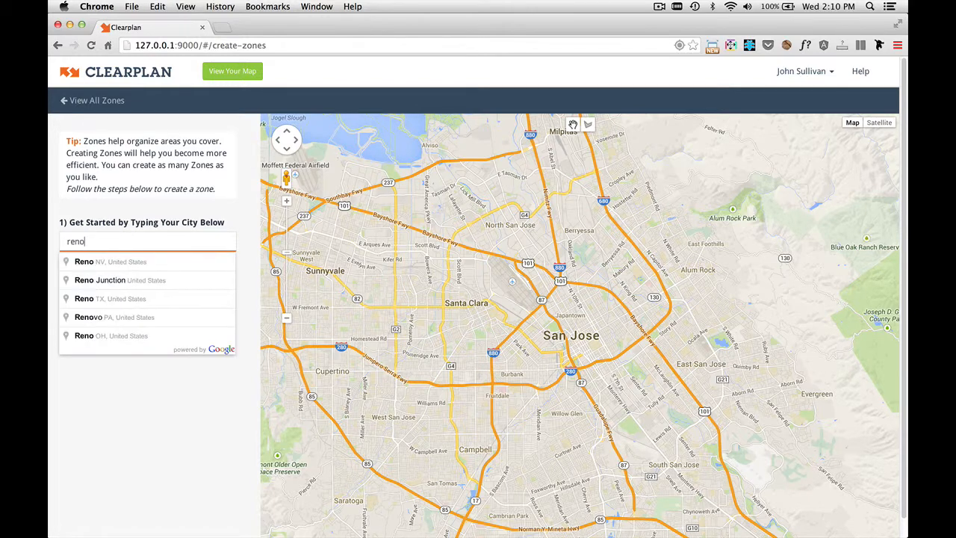
pyautogui.press('Down')
pyautogui.press('Return')
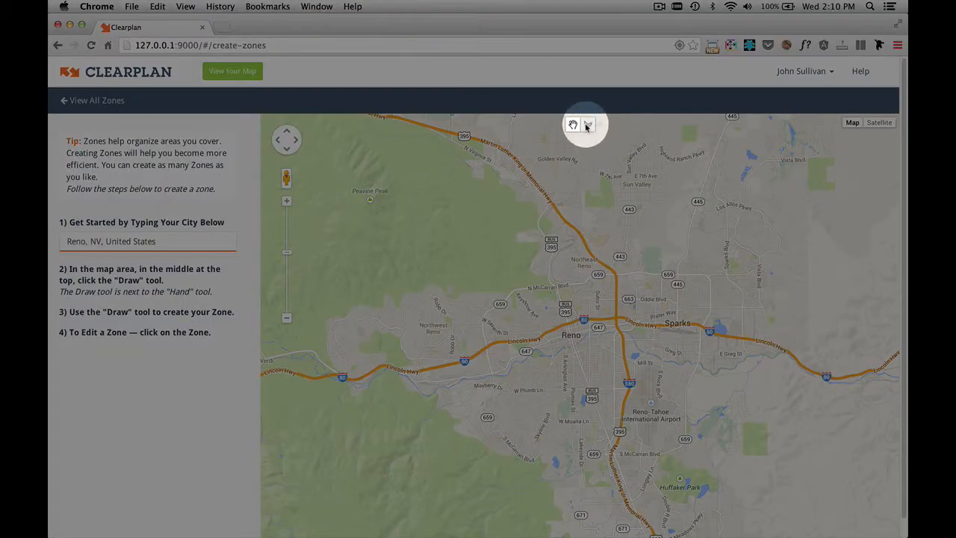
# - Draw a closed four-sided zone northeast of Reno, with one edge along Highway 395 and the others around the Sun Valley area
pyautogui.click(587, 126)
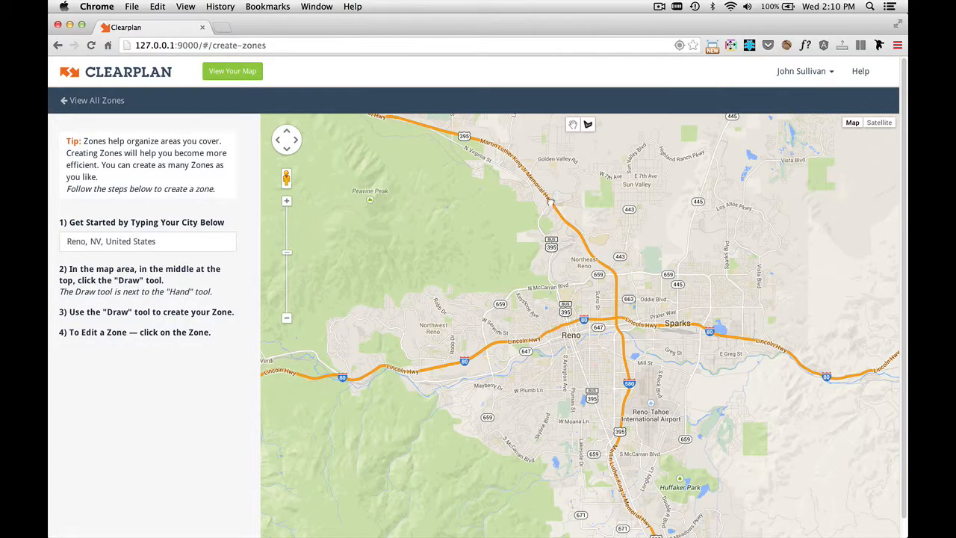
pyautogui.click(552, 201)
pyautogui.click(602, 266)
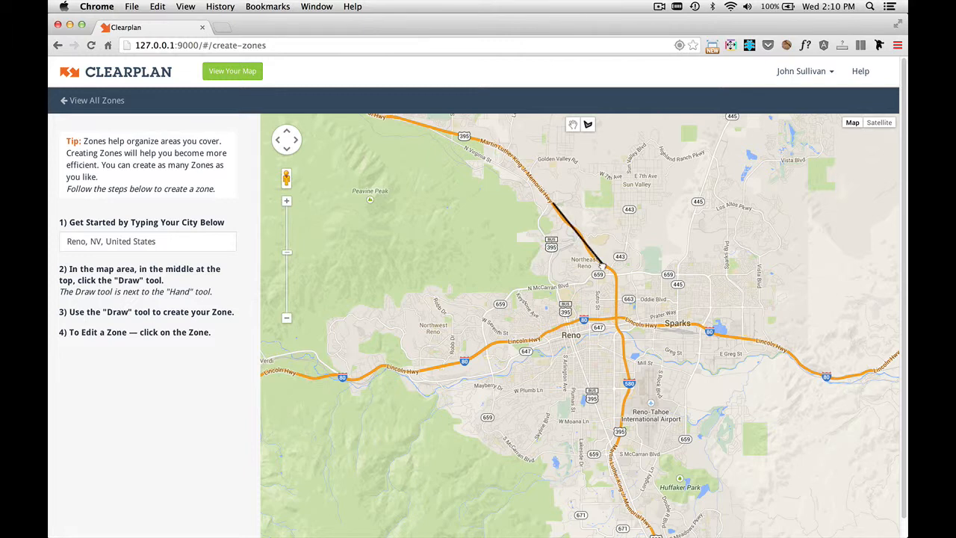
pyautogui.click(724, 265)
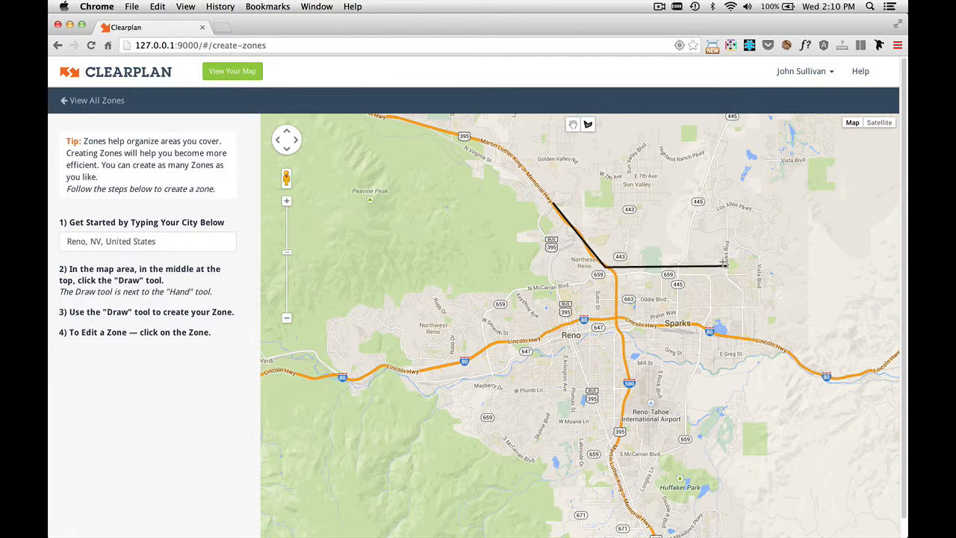
pyautogui.click(721, 172)
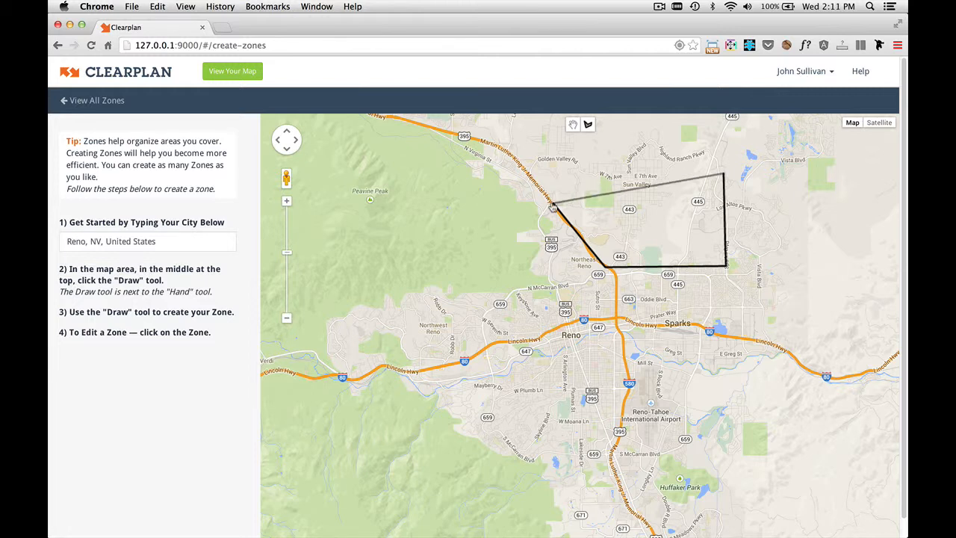
pyautogui.click(554, 207)
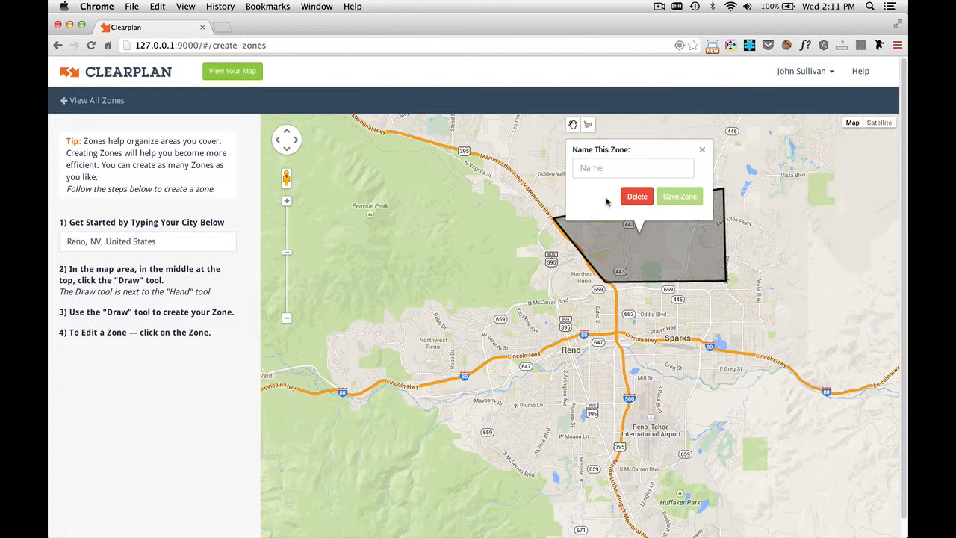
# - Name the drawn zone Northeast Reno and save it
pyautogui.click(610, 167)
pyautogui.write('Northeast Reno')
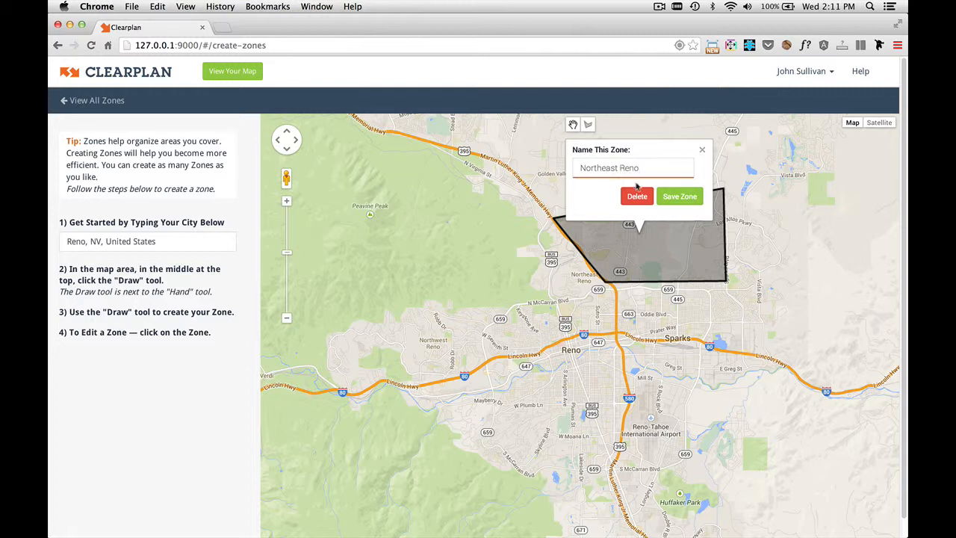
pyautogui.click(679, 197)
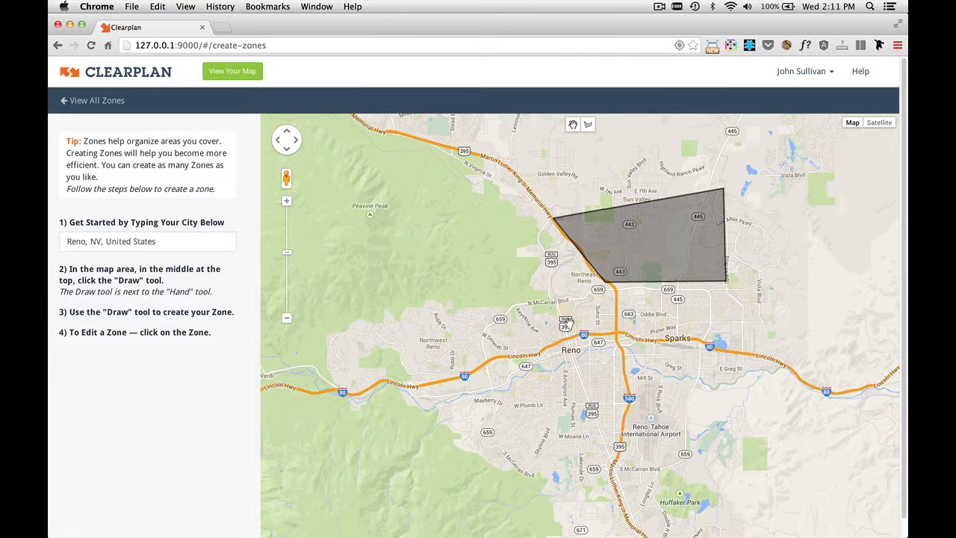
# - Draw a second closed zone in Sparks, following N McCarran Blvd on the north and east, Lincoln Hwy (I-80) on the south and Route 445 on the west
pyautogui.scroll(-2, 567, 322)
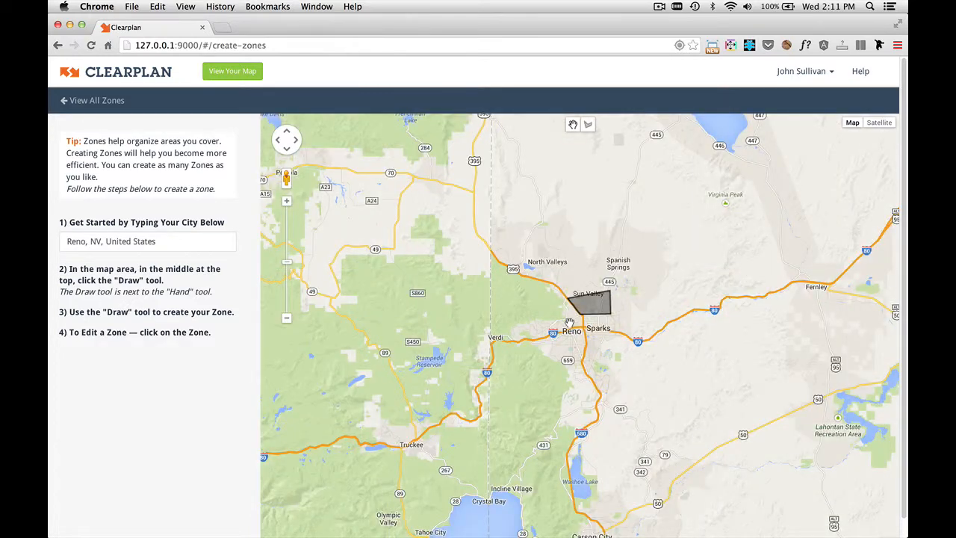
pyautogui.scroll(3, 569, 323)
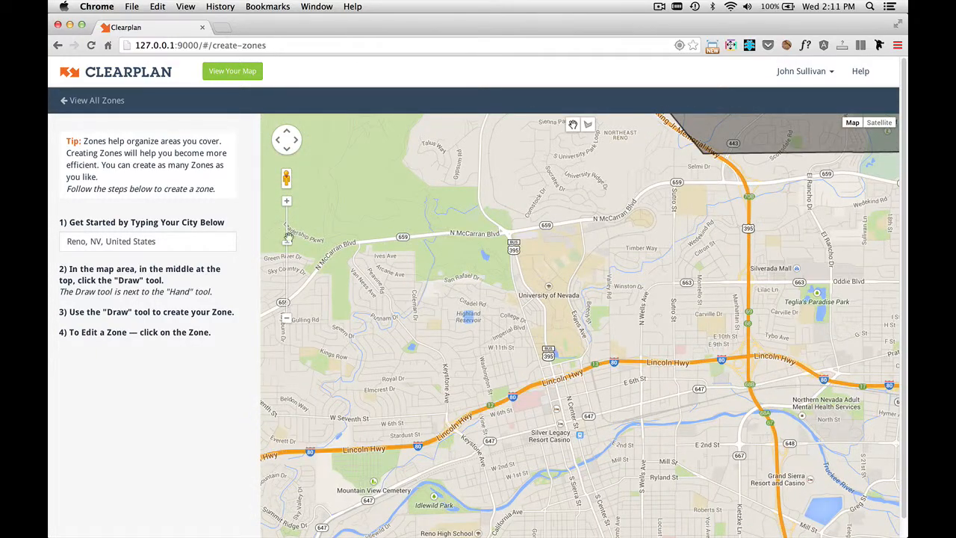
pyautogui.click(286, 203)
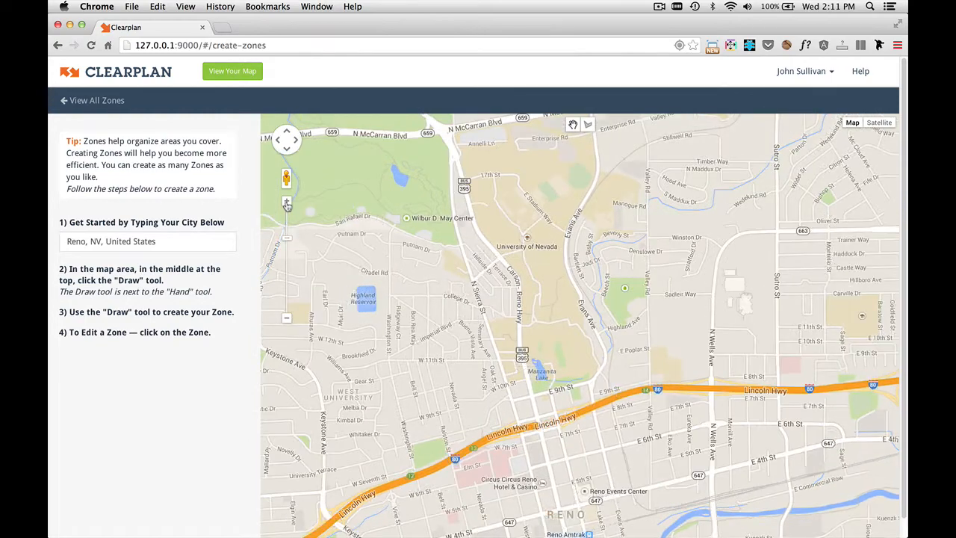
pyautogui.click(287, 318)
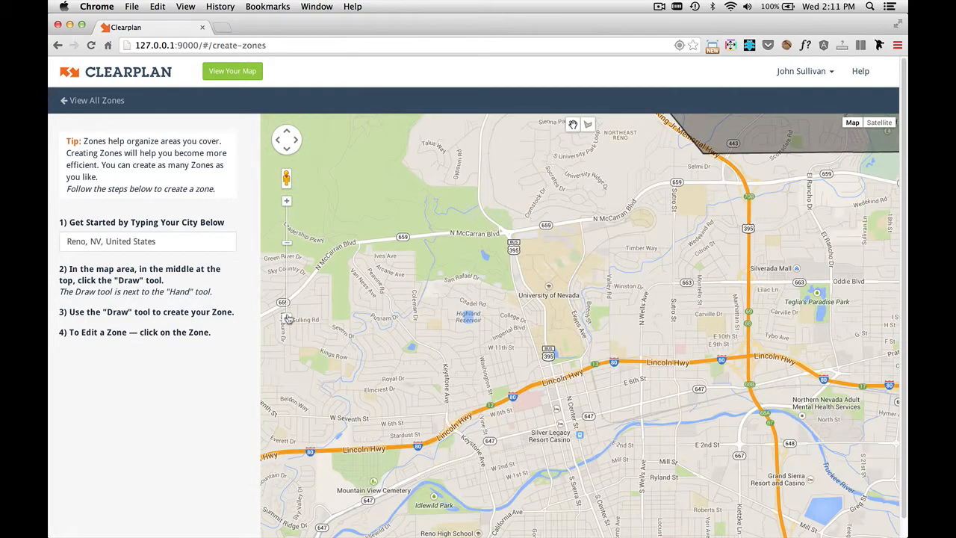
pyautogui.click(298, 145)
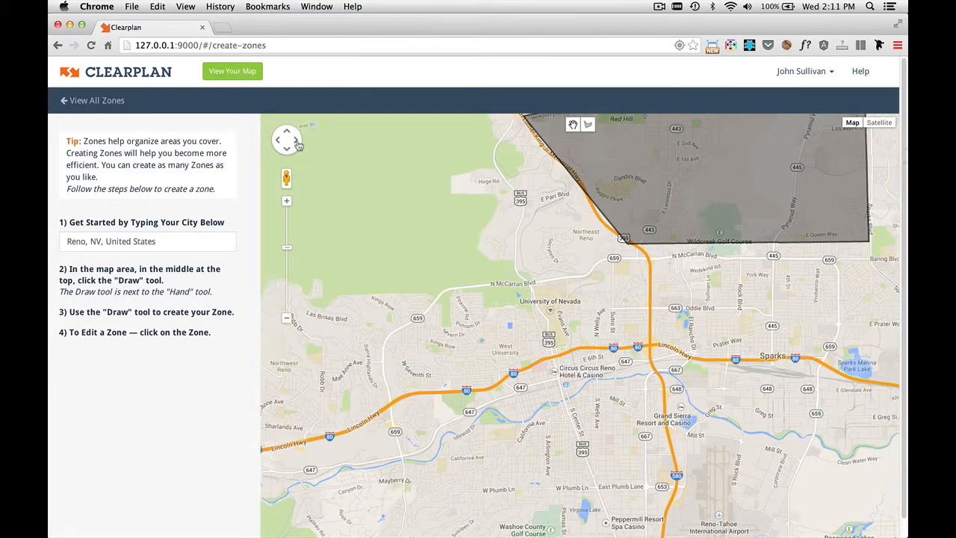
pyautogui.click(297, 144)
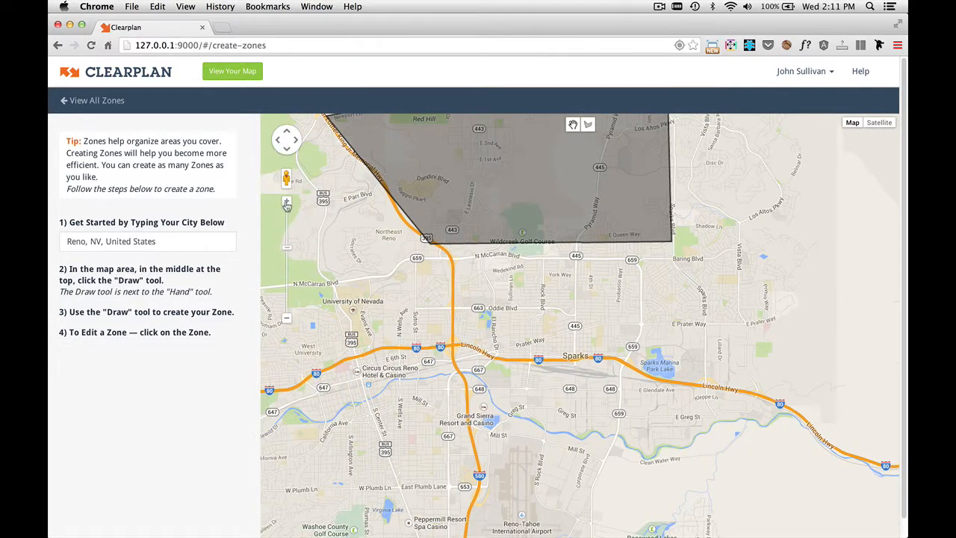
pyautogui.click(286, 201)
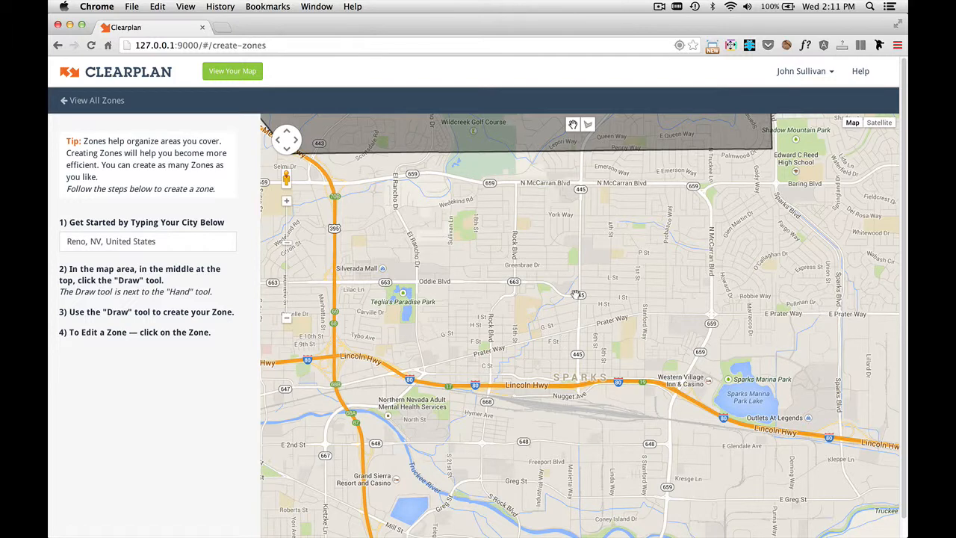
pyautogui.click(588, 126)
pyautogui.click(579, 181)
pyautogui.click(687, 183)
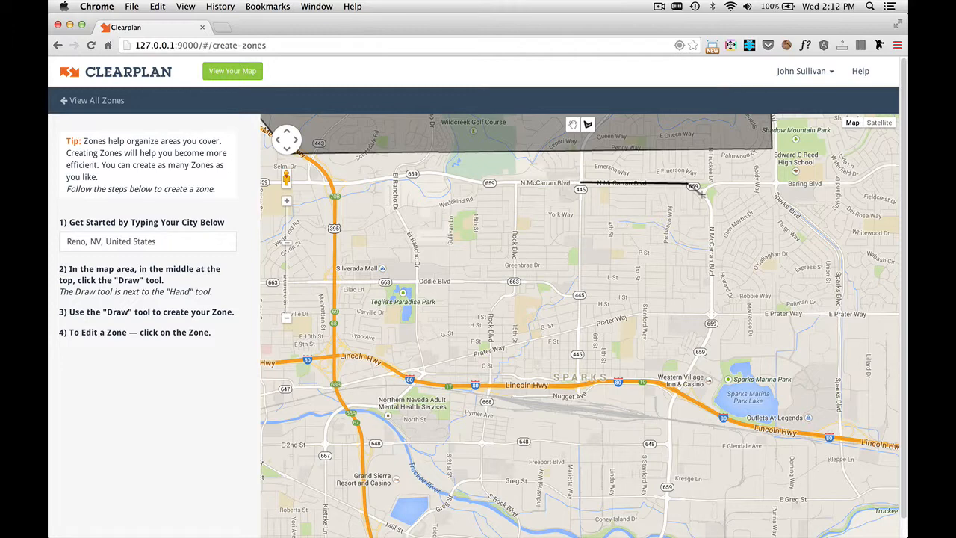
pyautogui.click(708, 207)
pyautogui.click(710, 210)
pyautogui.click(711, 313)
pyautogui.click(711, 326)
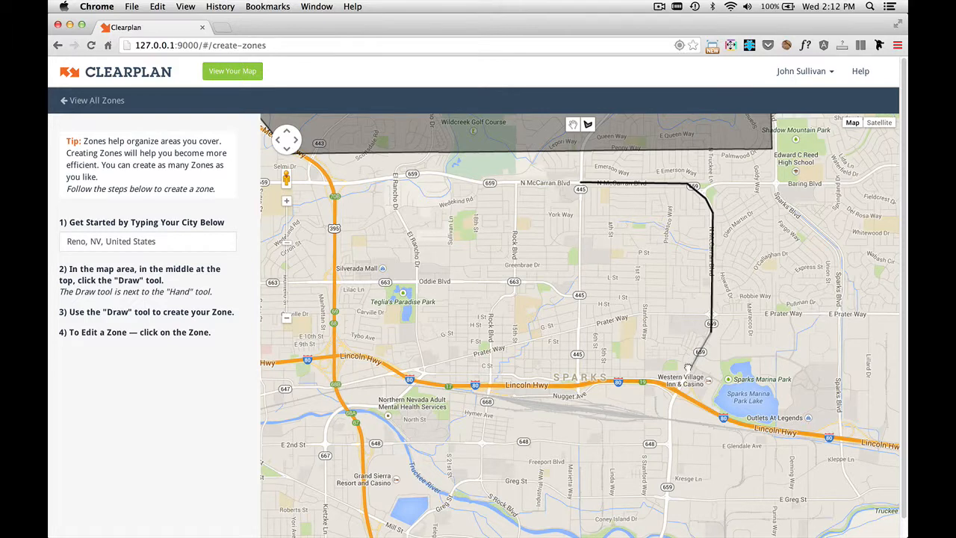
pyautogui.click(675, 391)
pyautogui.click(648, 379)
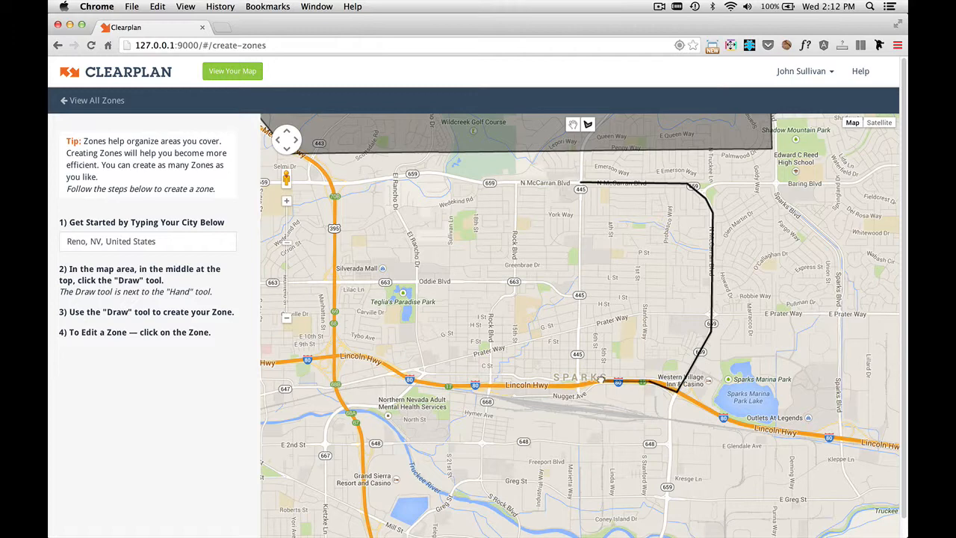
pyautogui.click(577, 384)
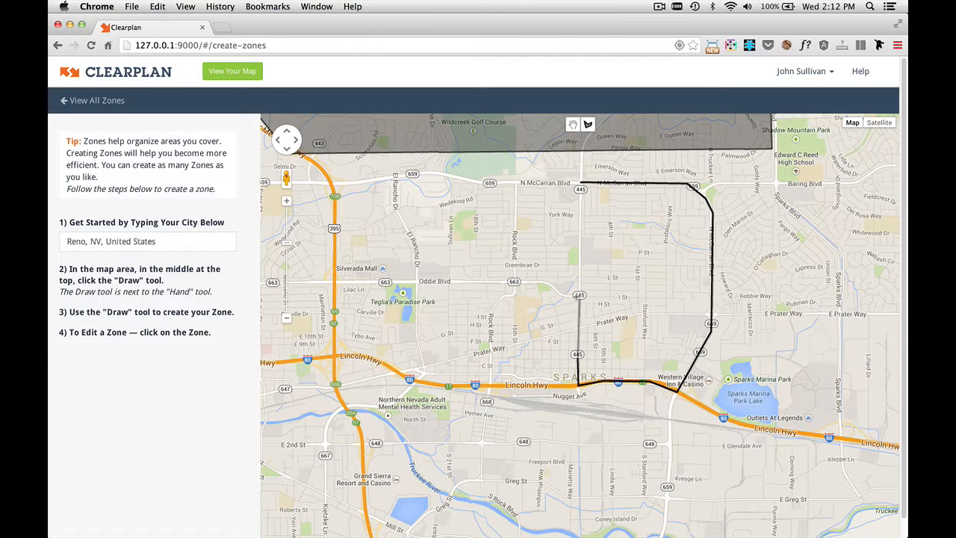
pyautogui.click(580, 226)
pyautogui.click(579, 183)
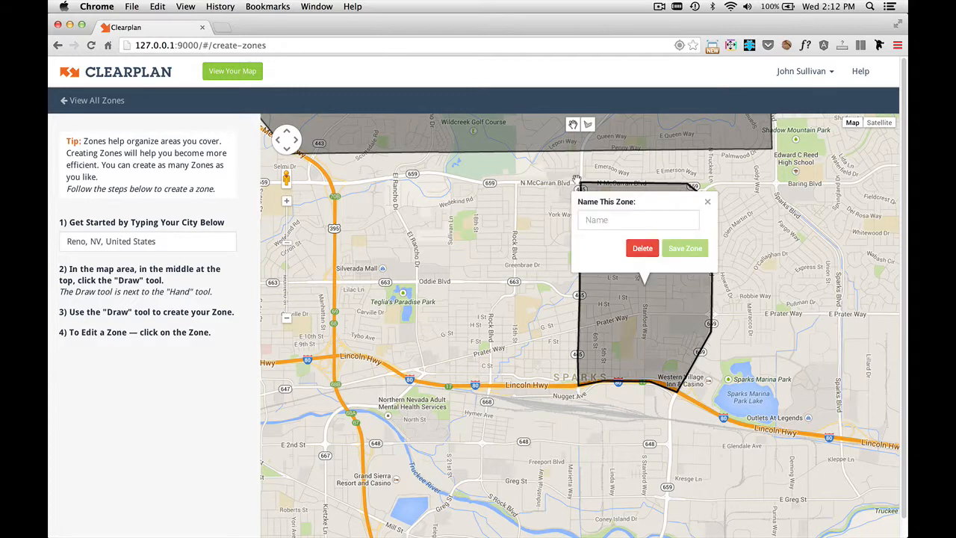
# - Name the Sparks zone McCarran Blvd and save it
pyautogui.click(617, 219)
pyautogui.write('McCarran Blvd')
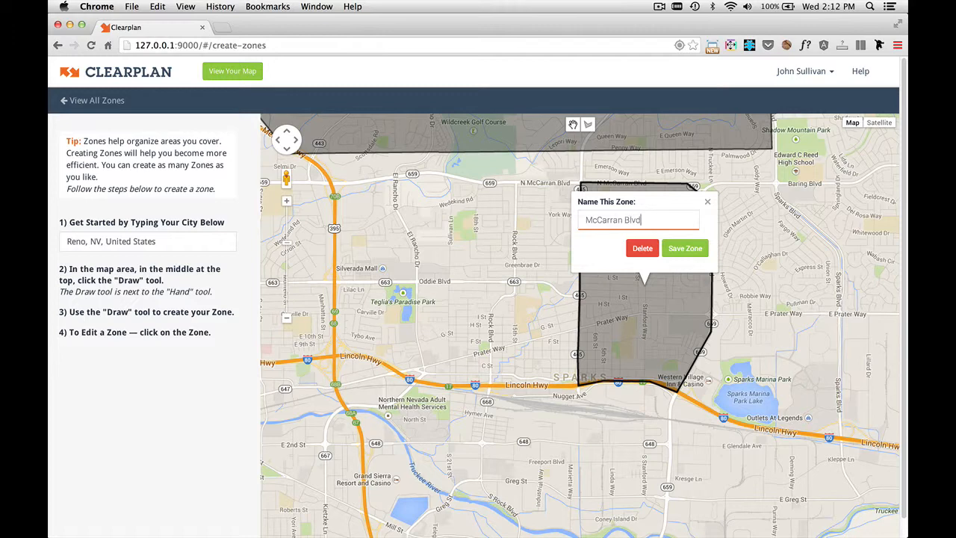
pyautogui.click(688, 249)
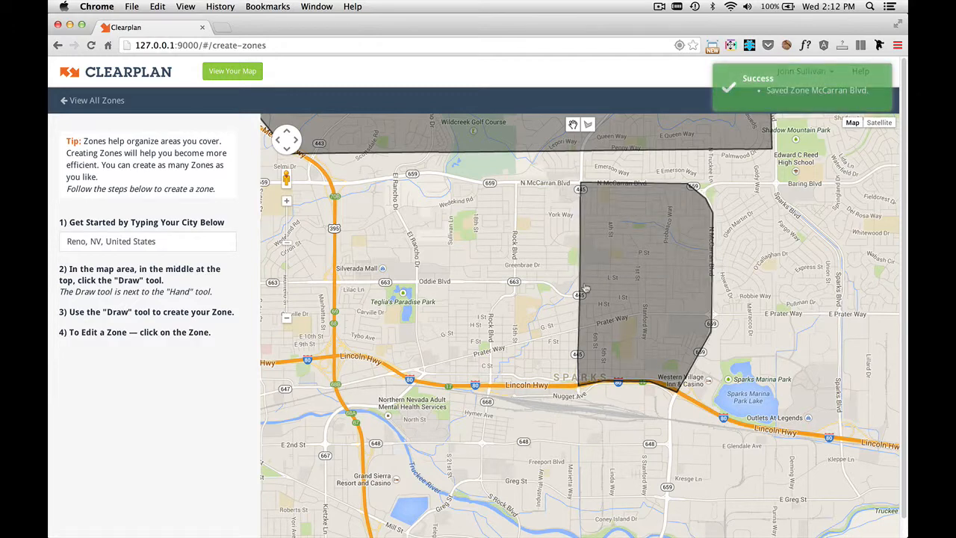
# - Permanently delete the Northeast Reno zone from the map
pyautogui.click(287, 322)
pyautogui.click(287, 321)
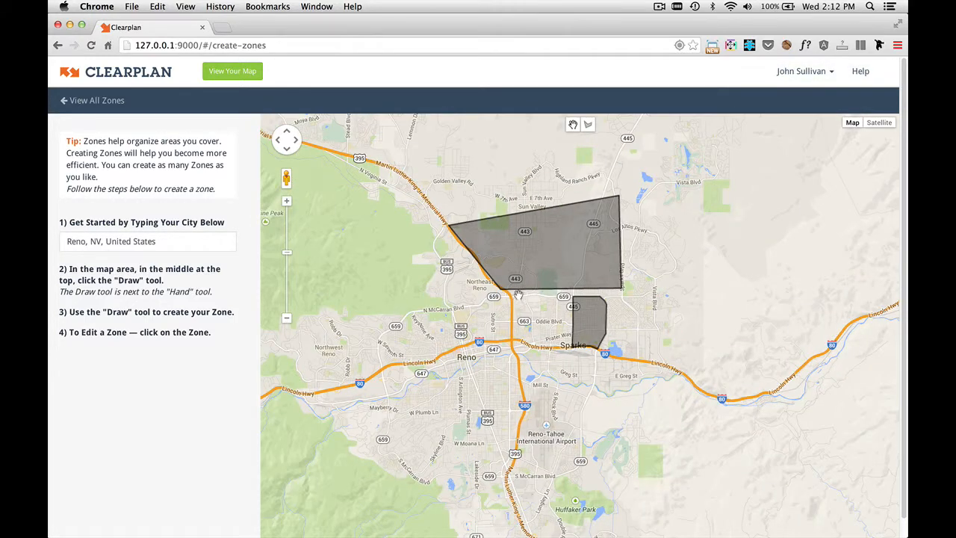
pyautogui.click(546, 243)
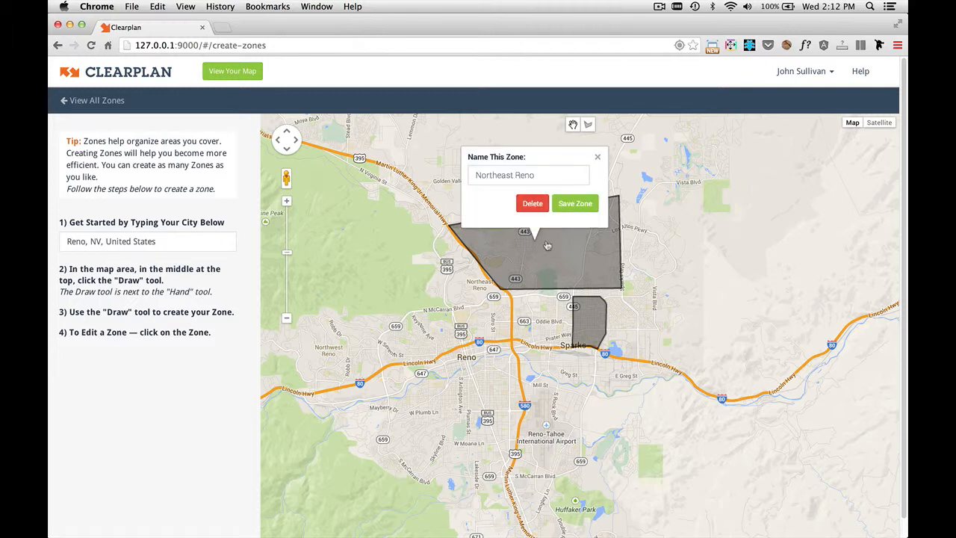
pyautogui.click(533, 207)
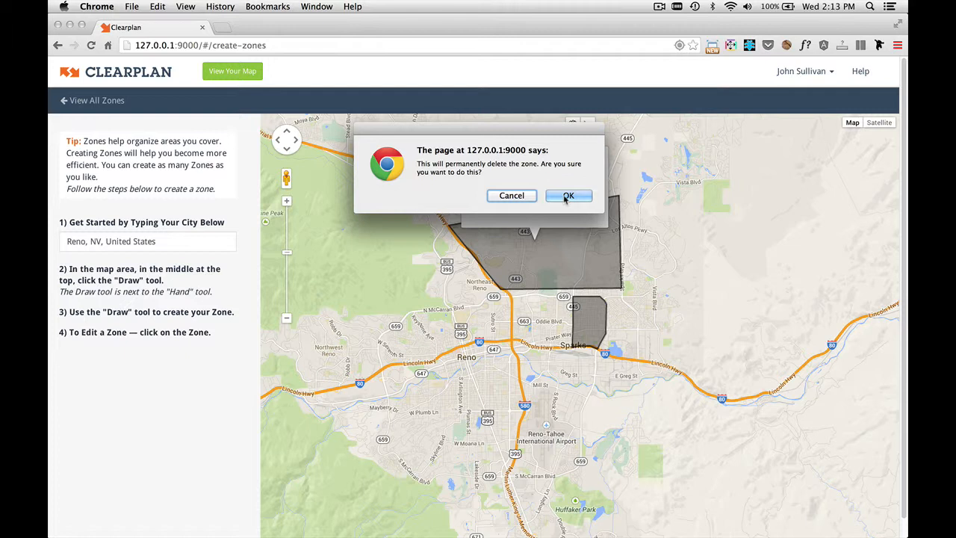
pyautogui.click(565, 197)
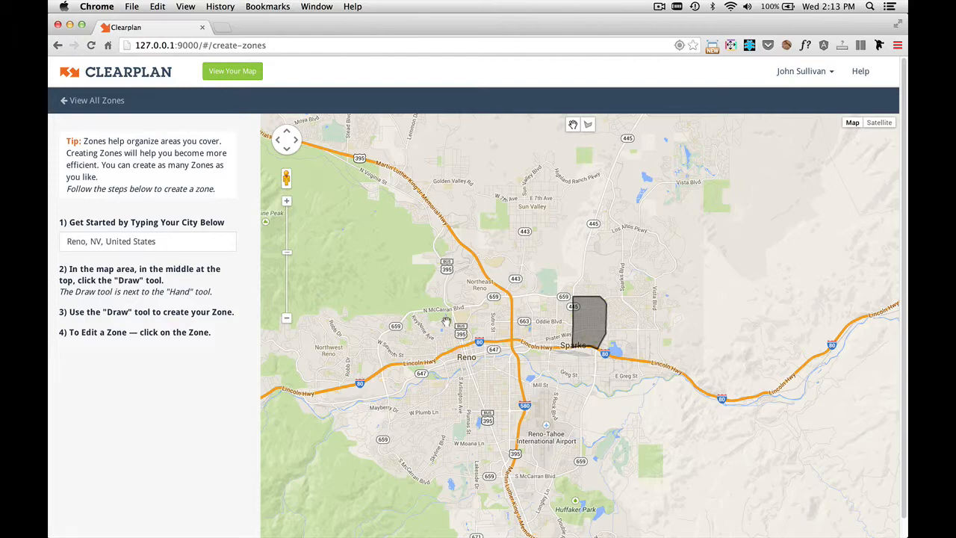
pyautogui.moveTo(446, 321); pyautogui.dragTo(623, 316)
pyautogui.moveTo(639, 349)
pyautogui.mouseDown()
pyautogui.moveTo(631, 359)
pyautogui.moveTo(653, 367)
pyautogui.moveTo(633, 316)
pyautogui.moveTo(623, 340)
pyautogui.mouseUp()
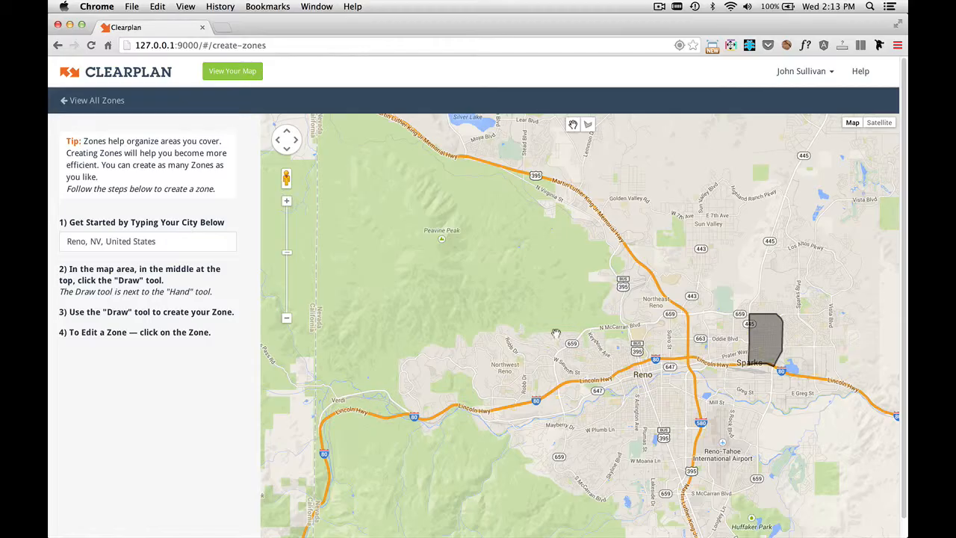
pyautogui.click(296, 142)
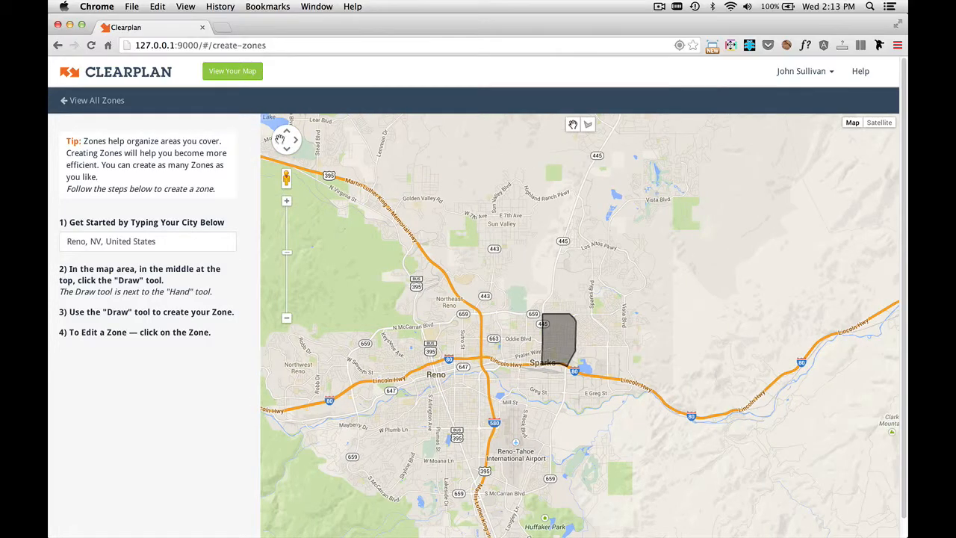
pyautogui.click(280, 144)
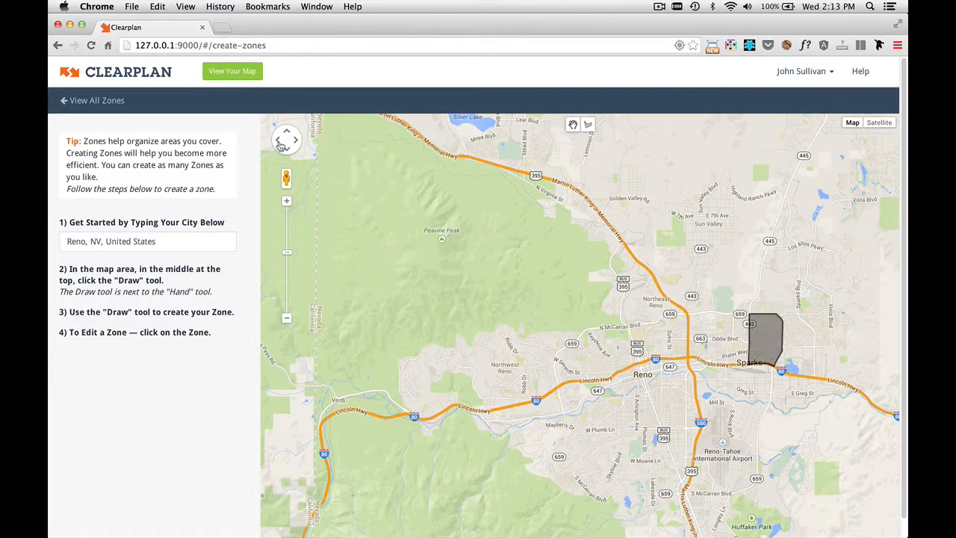
pyautogui.click(288, 321)
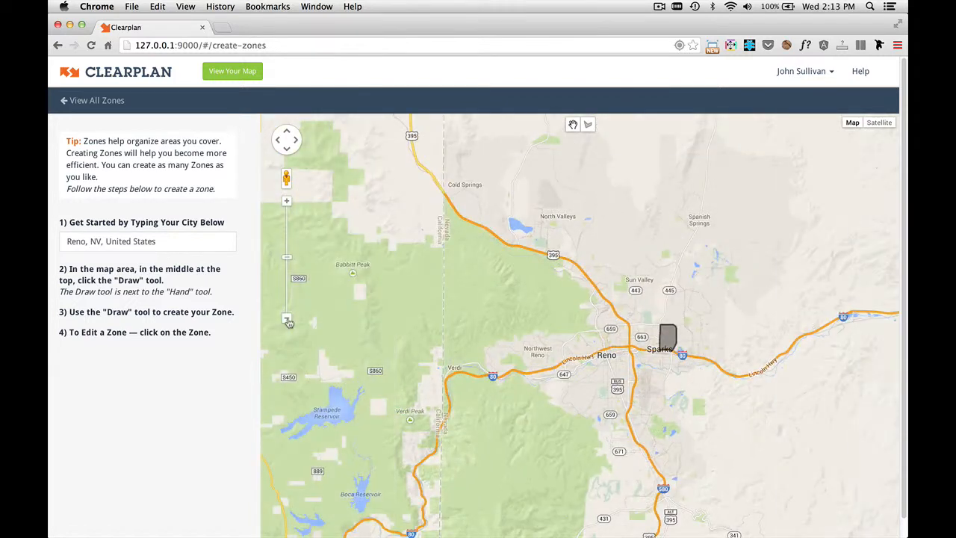
# - Draw a closed zone over northwest Reno, bounded by Route 395 on the east, Lincoln Hwy (I-80) on the south and Robb Dr on the west
pyautogui.click(287, 201)
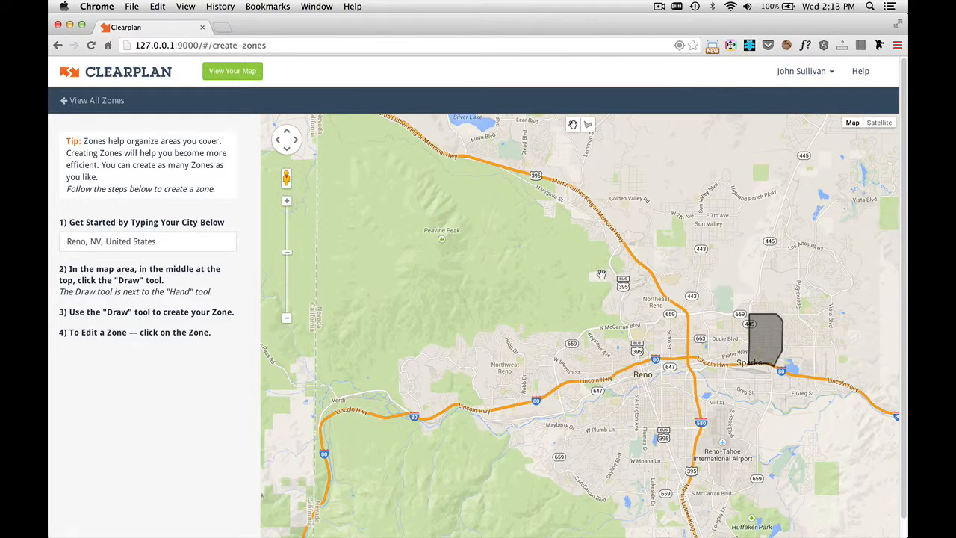
pyautogui.click(589, 126)
pyautogui.moveTo(684, 310)
pyautogui.mouseDown()
pyautogui.moveTo(687, 367)
pyautogui.moveTo(651, 360)
pyautogui.moveTo(565, 378)
pyautogui.moveTo(517, 405)
pyautogui.moveTo(508, 333)
pyautogui.mouseUp()
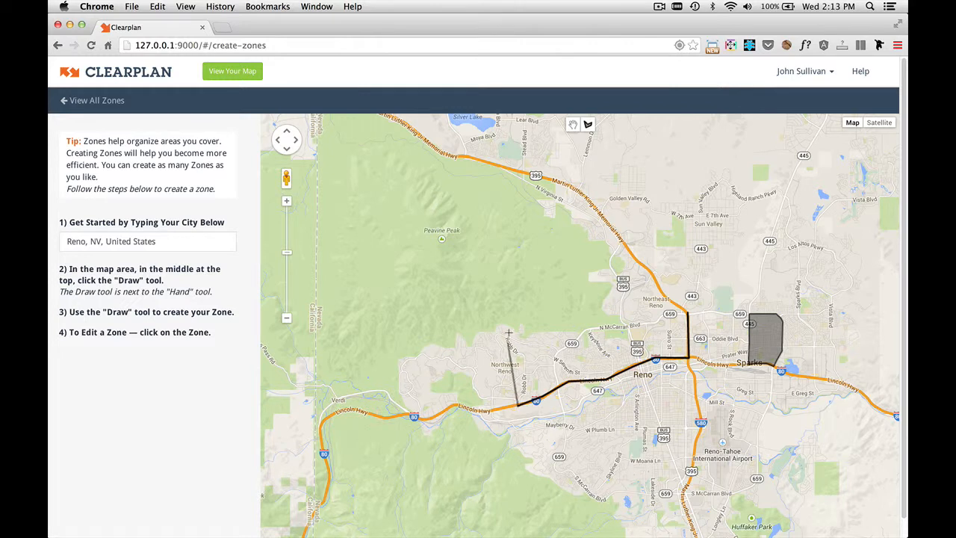
pyautogui.click(515, 294)
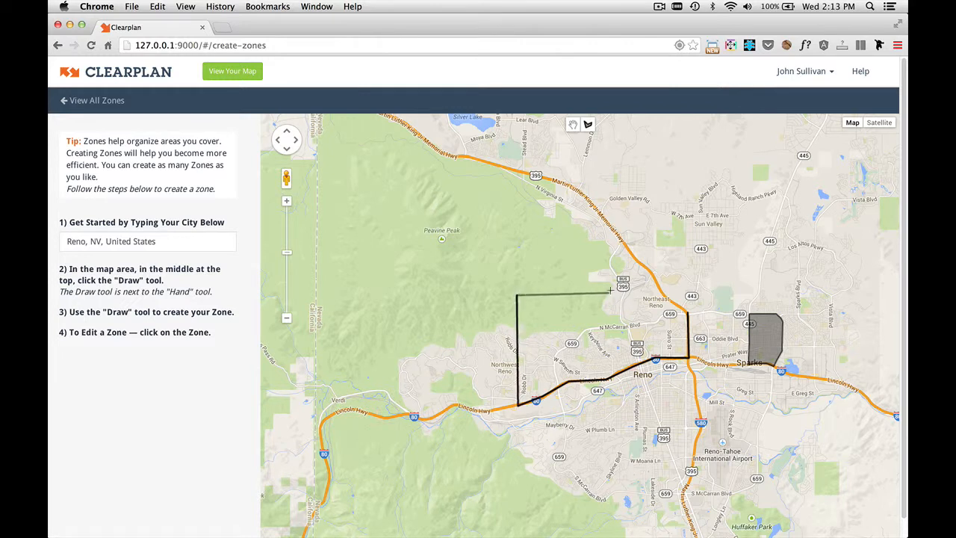
pyautogui.click(663, 293)
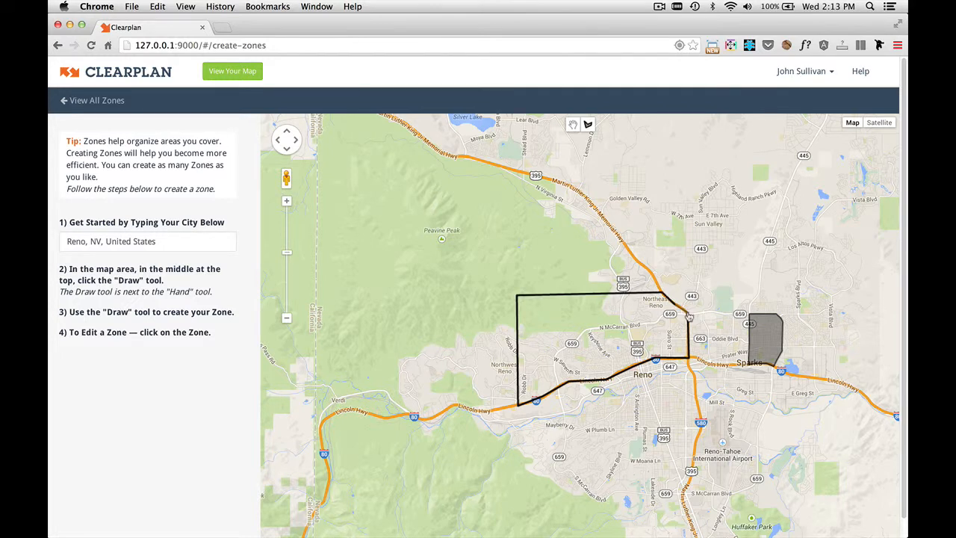
pyautogui.click(689, 317)
# - Name the drawn zone Northewest Reno and save it
pyautogui.click(578, 283)
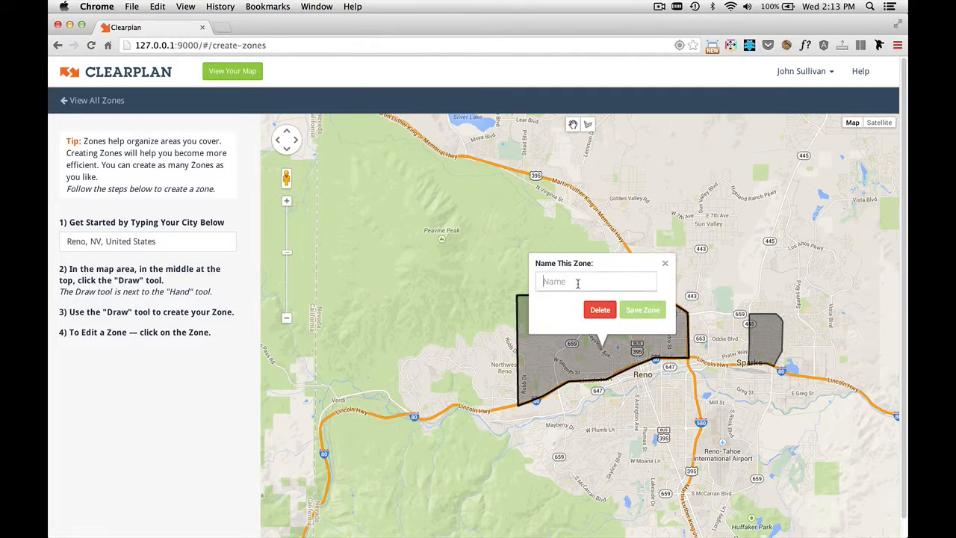
pyautogui.write('Northwest Reno')
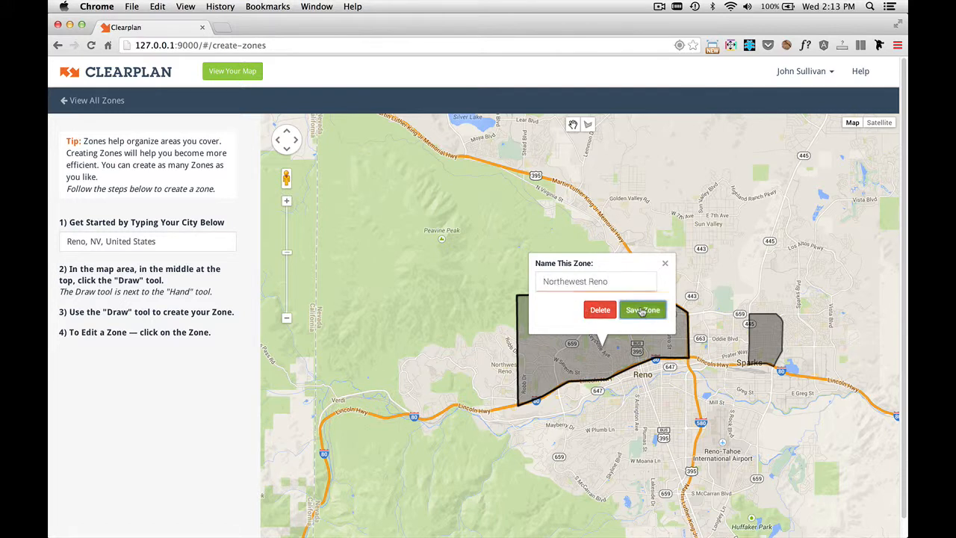
pyautogui.click(641, 311)
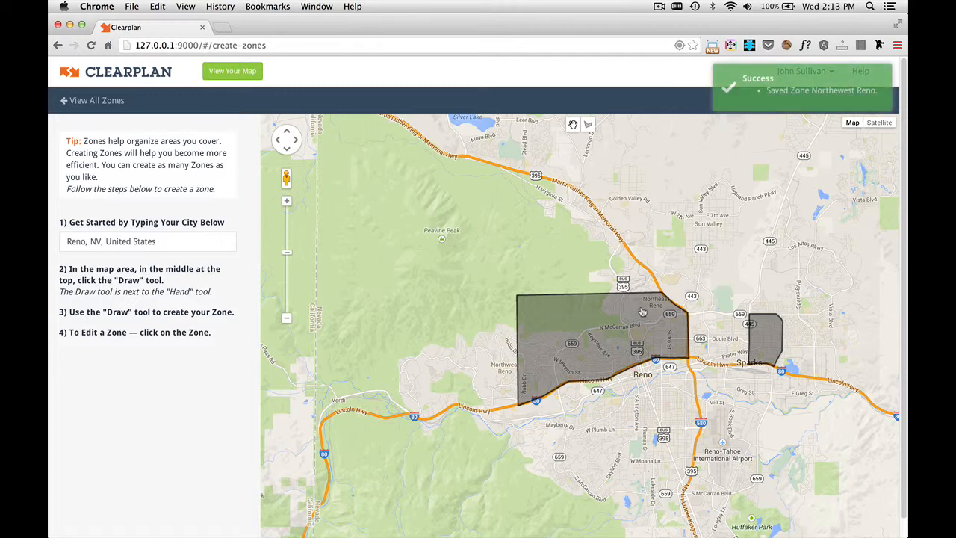
# - Draw a four-sided zone across Route 395, from Wildcreek Golf Course to just south of Lincoln Hwy, overlapping the eastern part of the Northewest Reno zone
pyautogui.moveTo(683, 399); pyautogui.dragTo(515, 307)
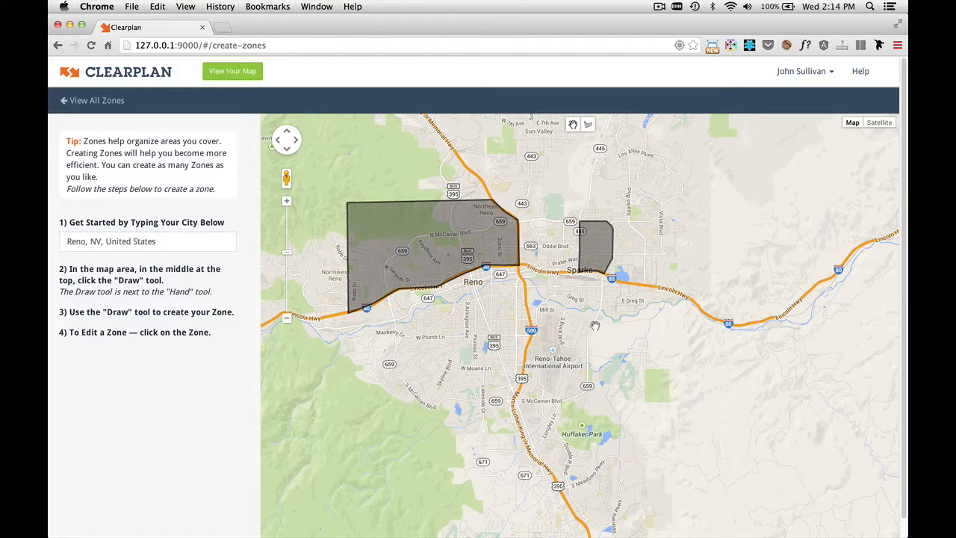
pyautogui.moveTo(538, 291); pyautogui.dragTo(571, 343)
pyautogui.click(286, 200)
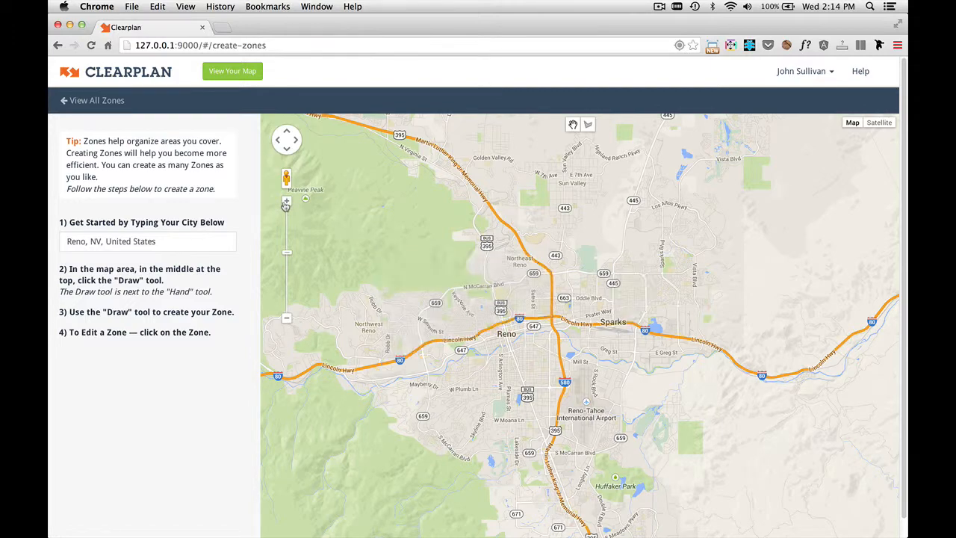
pyautogui.moveTo(437, 249); pyautogui.dragTo(516, 278)
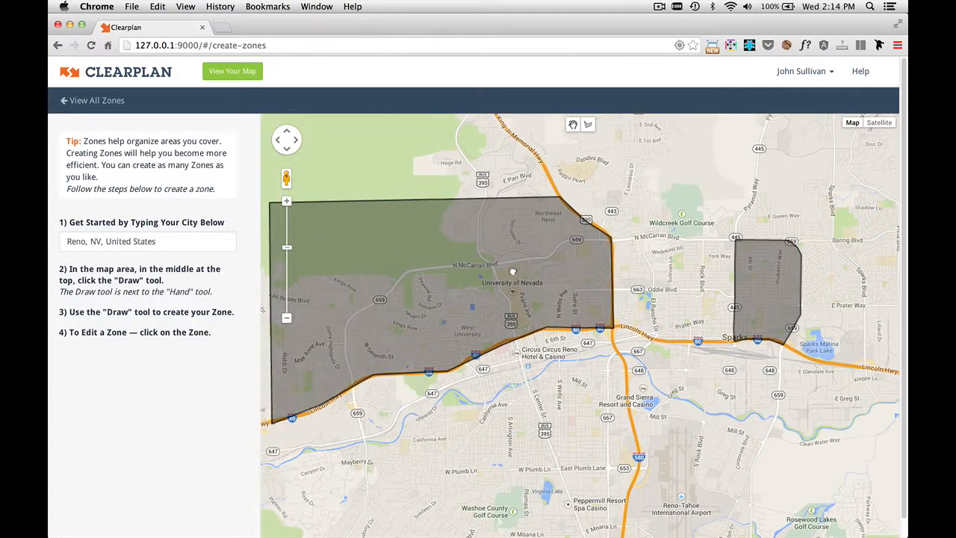
pyautogui.click(286, 202)
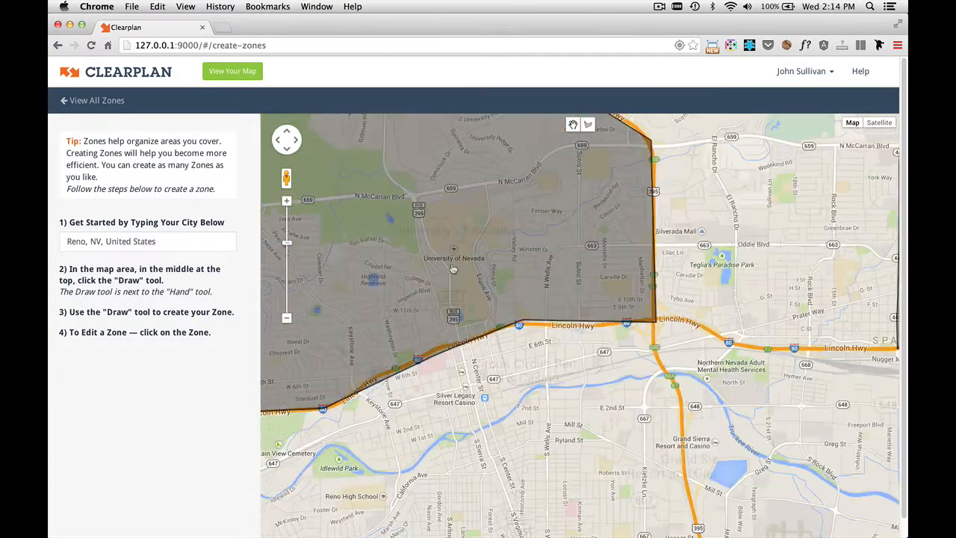
pyautogui.moveTo(438, 179); pyautogui.dragTo(566, 239)
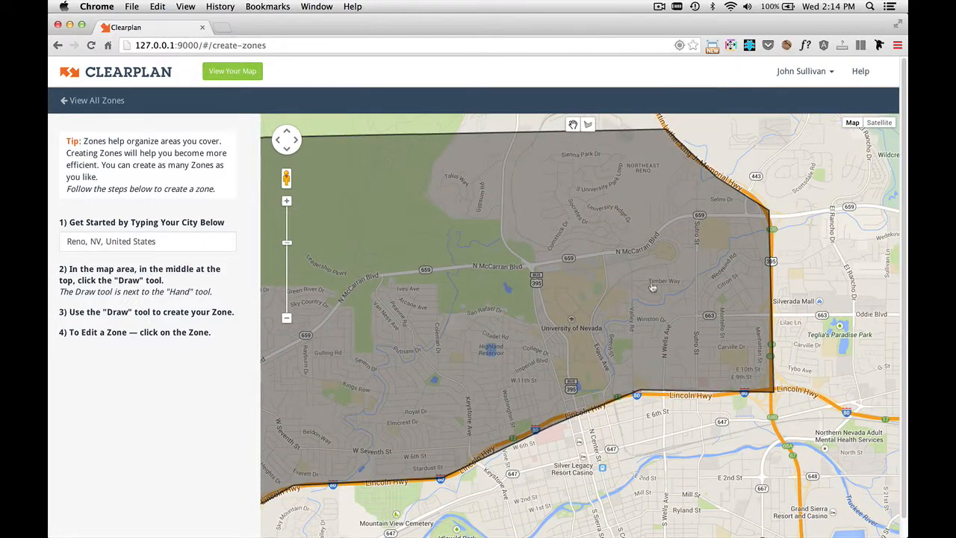
pyautogui.moveTo(652, 286); pyautogui.dragTo(456, 325)
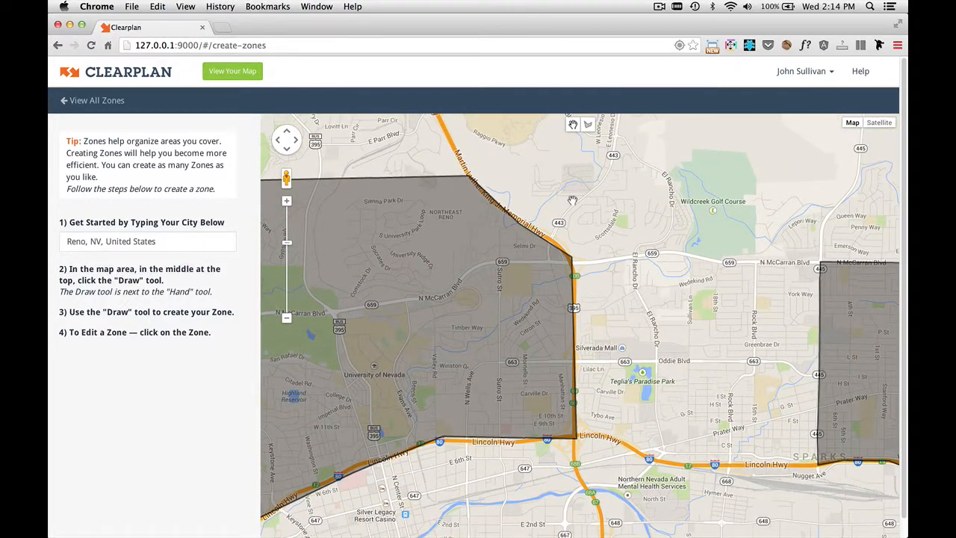
pyautogui.click(589, 125)
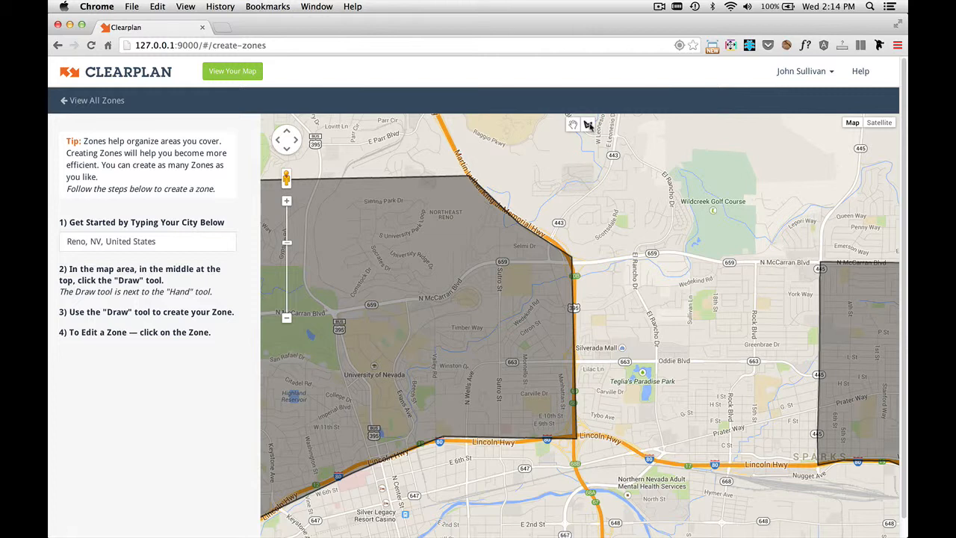
pyautogui.click(706, 160)
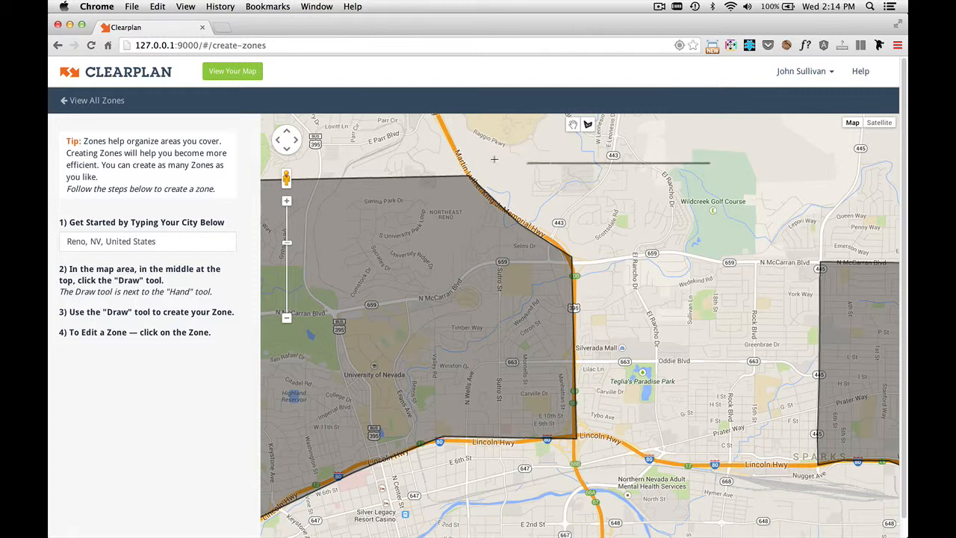
pyautogui.click(430, 161)
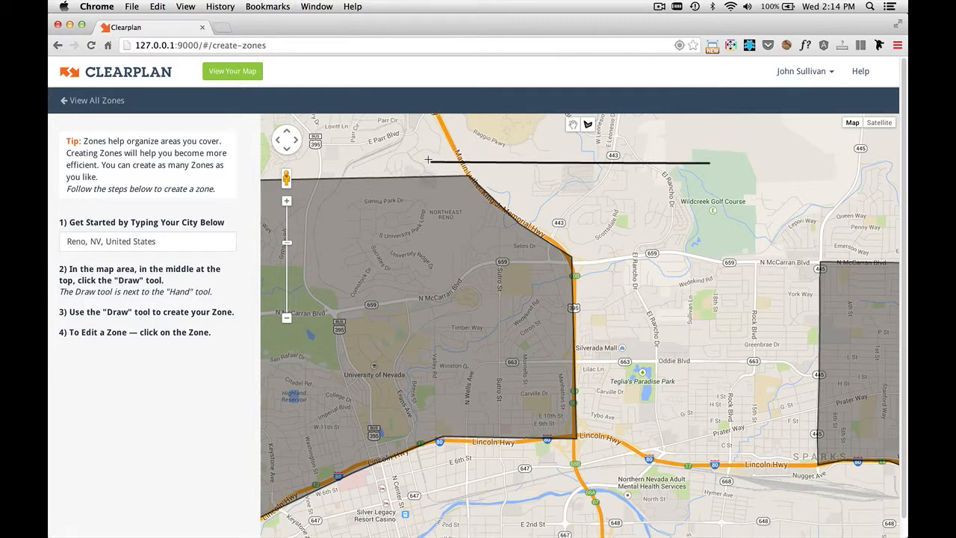
pyautogui.click(434, 477)
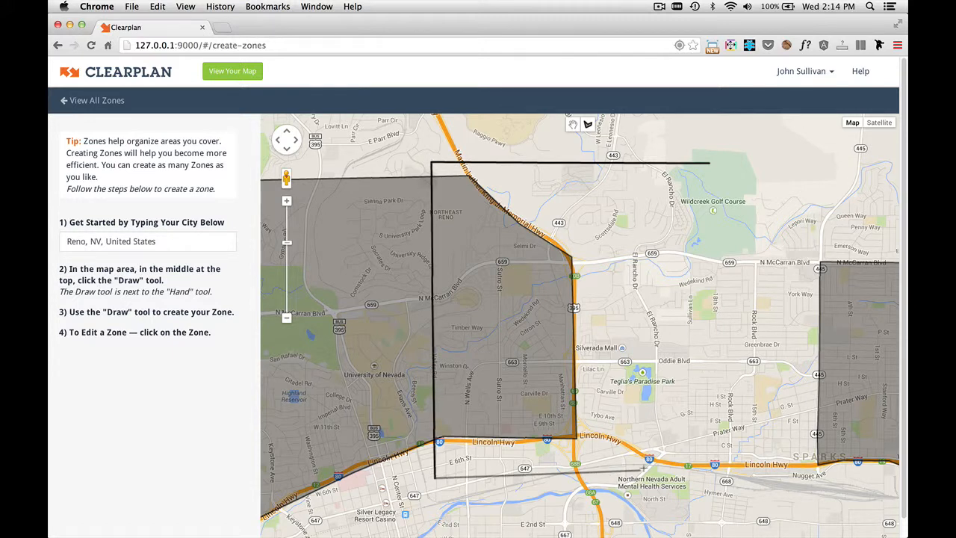
pyautogui.click(715, 469)
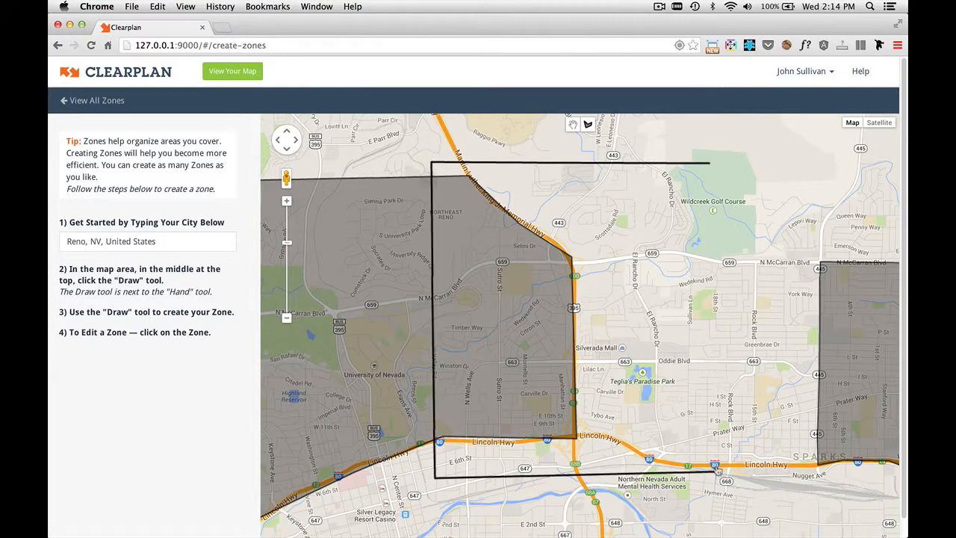
pyautogui.click(710, 162)
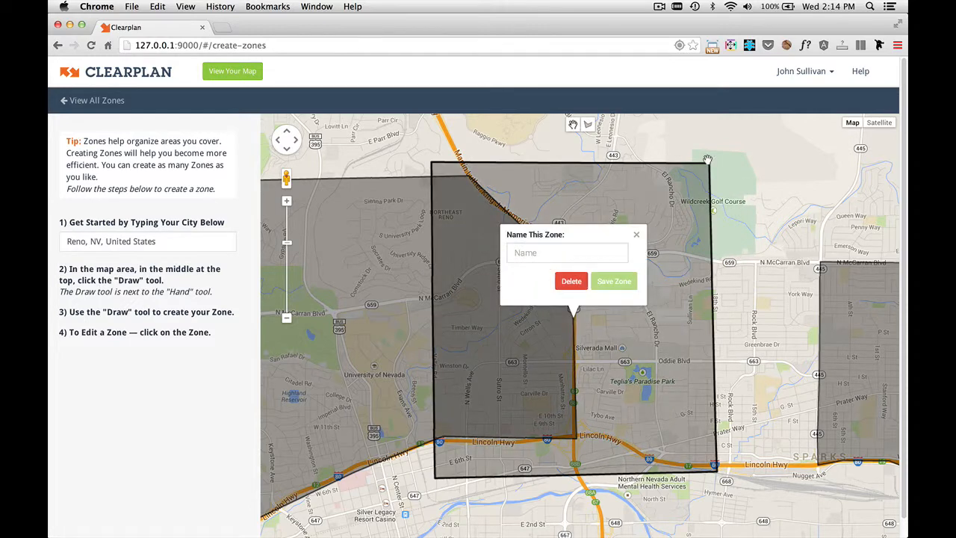
# - Name the overlapping zone Overlap NW Reno and save it
pyautogui.click(568, 255)
pyautogui.write('Overlap NW Reno')
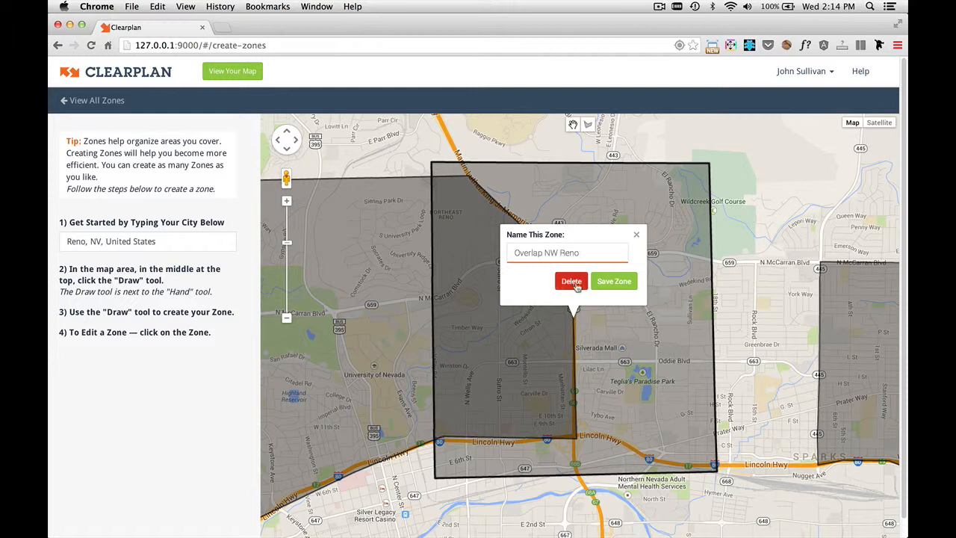
pyautogui.click(613, 281)
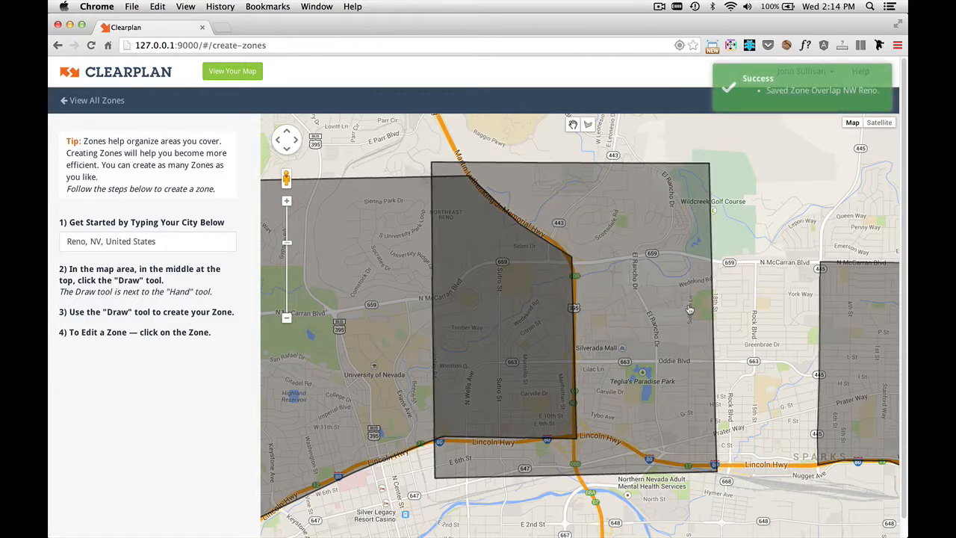
# - Draw a zone around the single block between Wonder St, Locust St, Camden Alley and Wilson Ave, and save it as Small Block
pyautogui.click(286, 319)
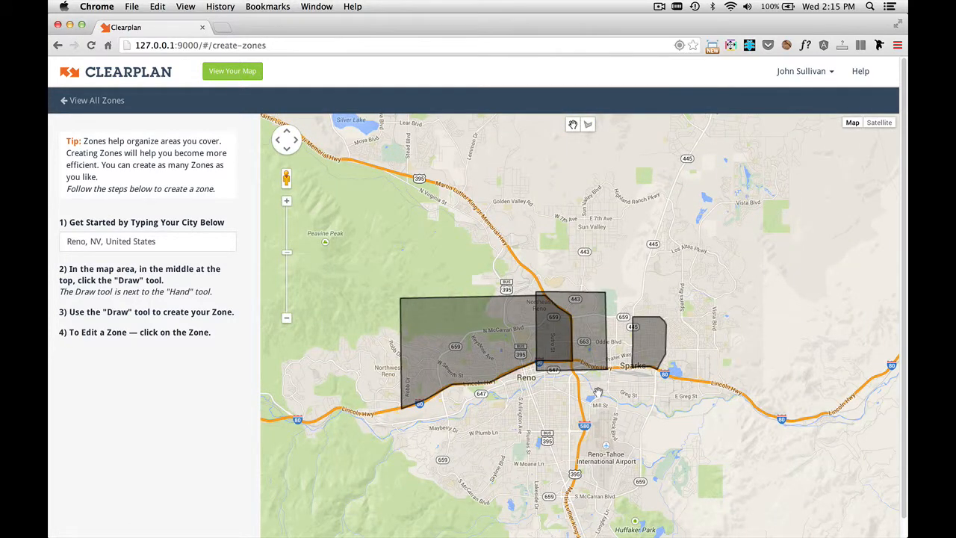
pyautogui.moveTo(524, 406); pyautogui.dragTo(528, 358)
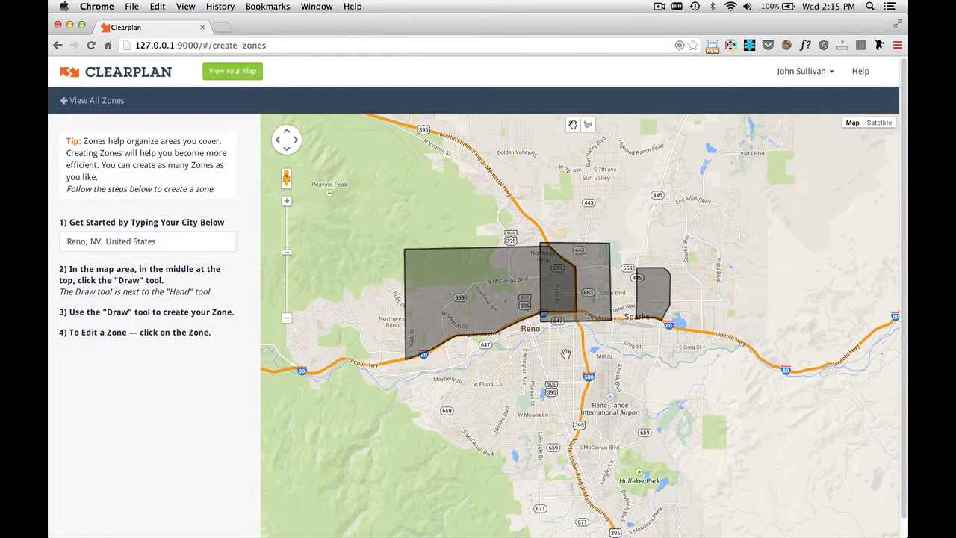
pyautogui.scroll(4, 559, 366)
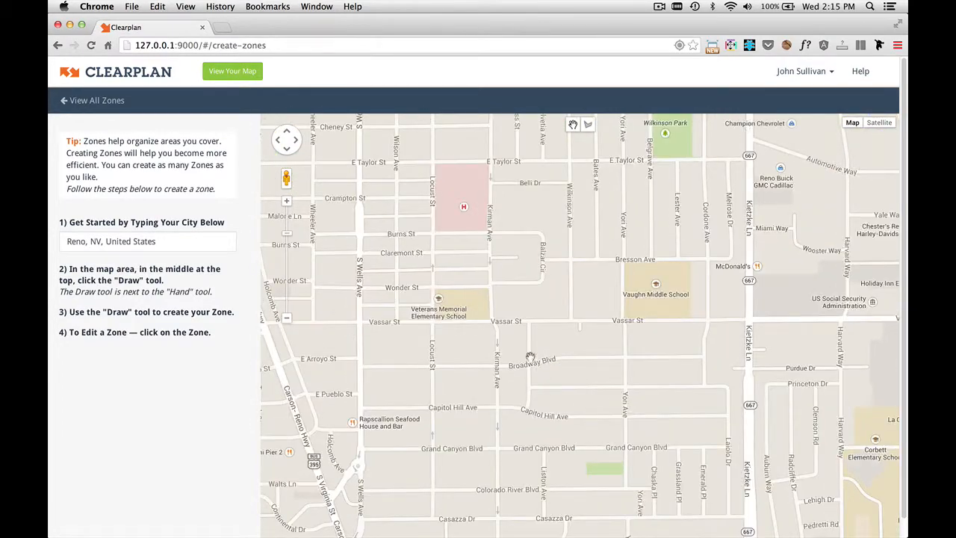
pyautogui.moveTo(490, 362); pyautogui.dragTo(583, 379)
pyautogui.scroll(2, 526, 327)
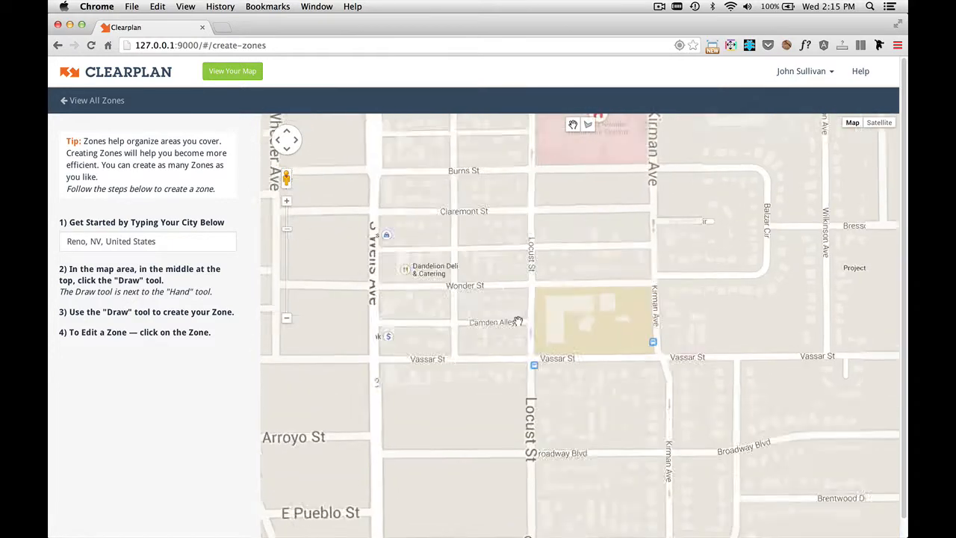
pyautogui.moveTo(527, 318); pyautogui.dragTo(659, 314)
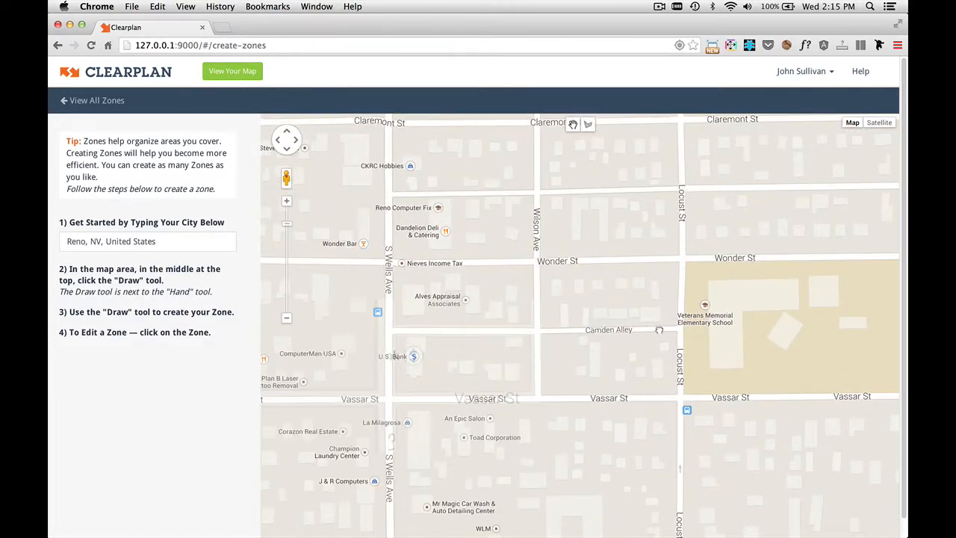
pyautogui.click(588, 125)
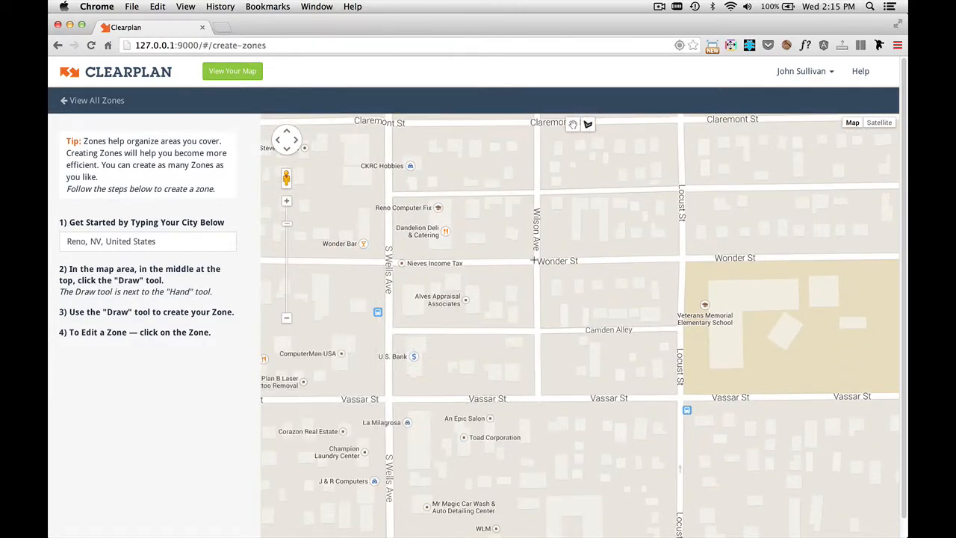
pyautogui.moveTo(533, 260)
pyautogui.mouseDown()
pyautogui.moveTo(675, 256)
pyautogui.moveTo(680, 331)
pyautogui.moveTo(535, 331)
pyautogui.moveTo(537, 262)
pyautogui.mouseUp()
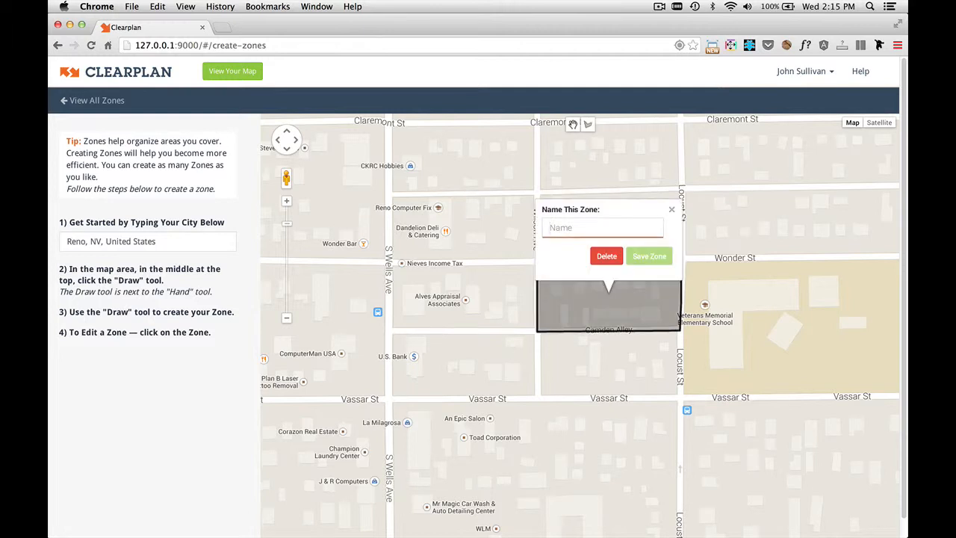
pyautogui.write('Small Block')
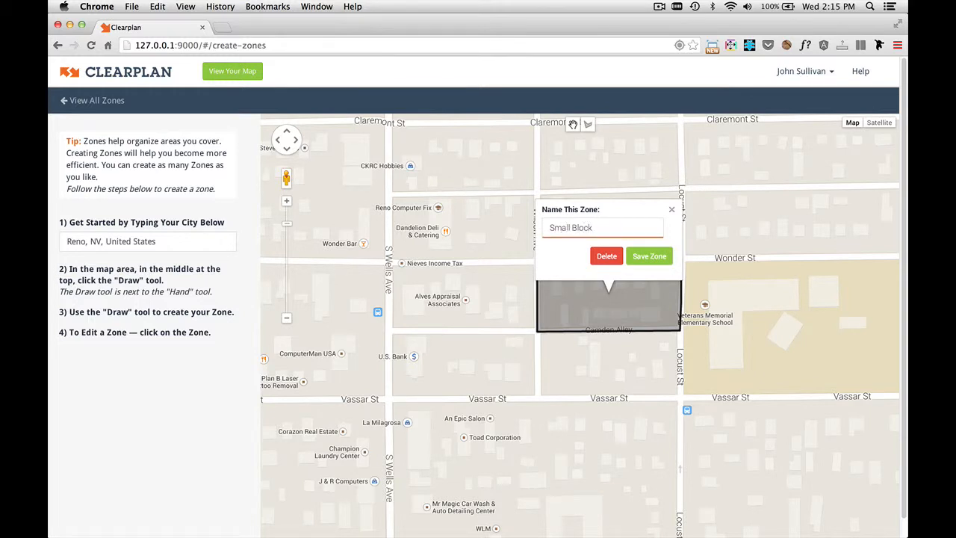
pyautogui.click(644, 255)
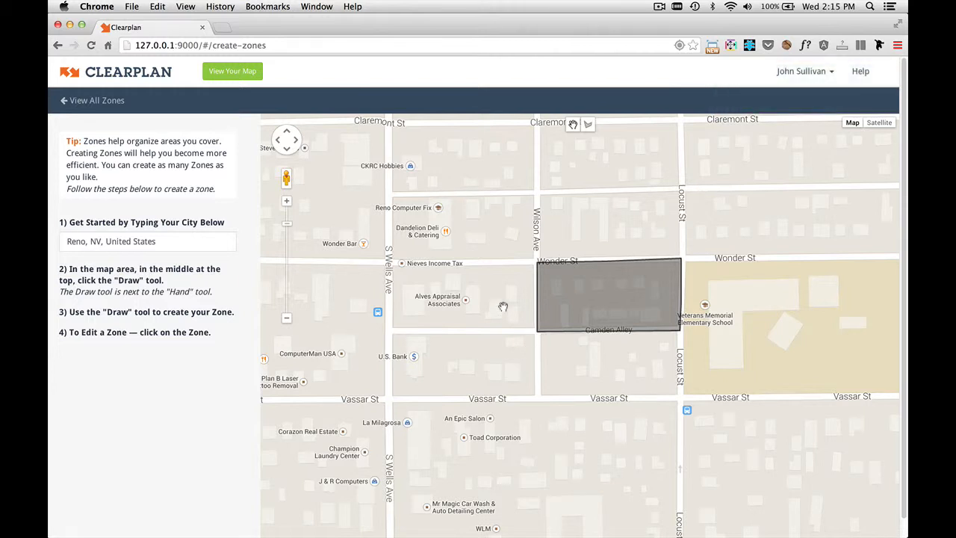
# - Permanently delete the Small Block zone from the map
pyautogui.click(623, 292)
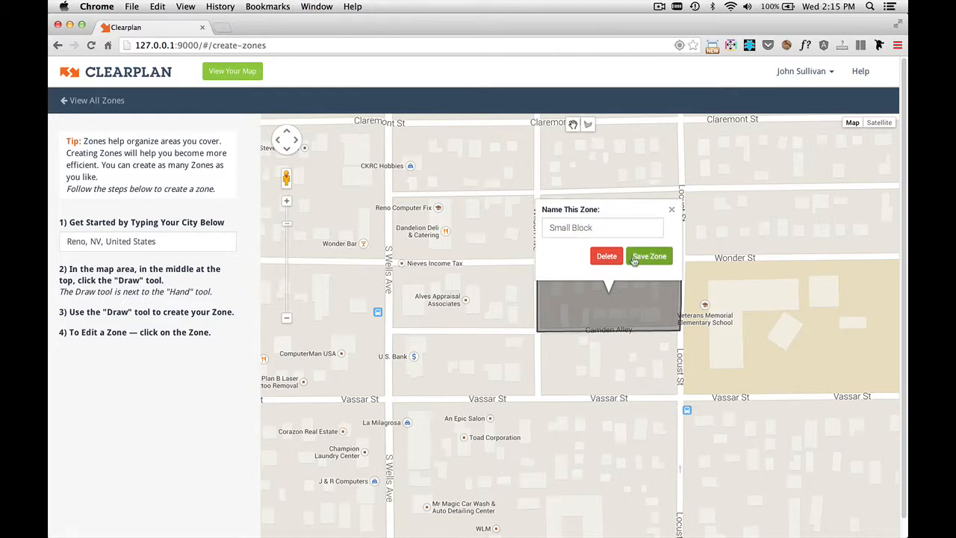
pyautogui.click(606, 257)
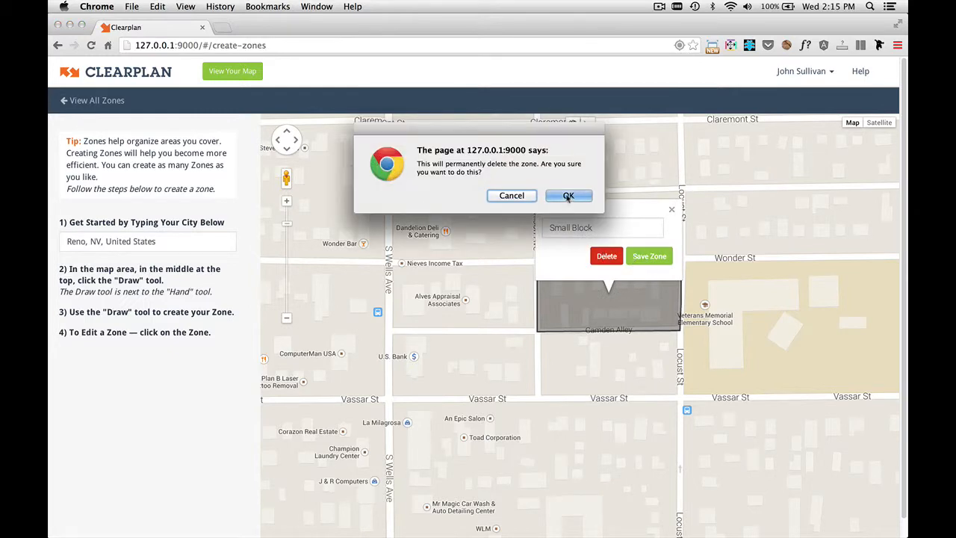
pyautogui.click(569, 196)
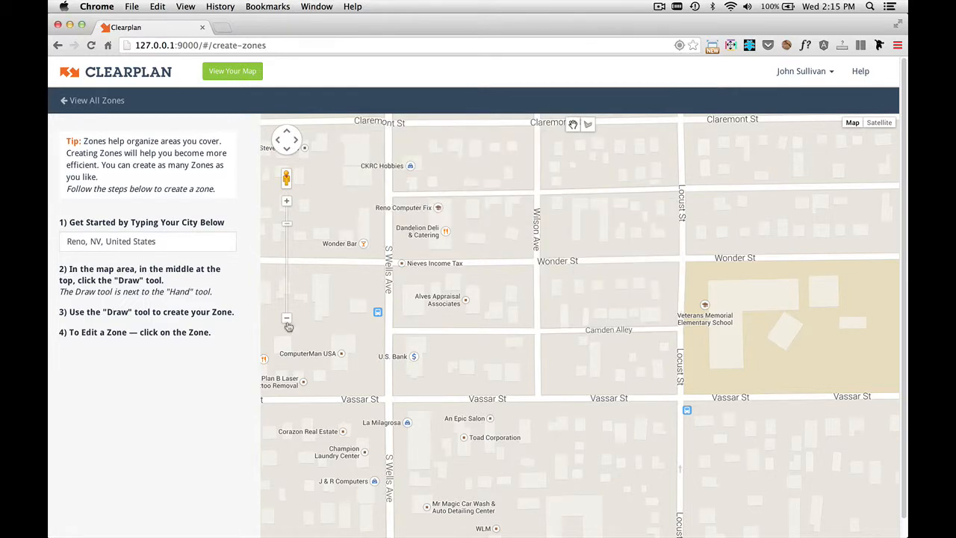
# - Go to the list of all zones and look at the actions available for the McCarran Blvd zone
pyautogui.click(287, 320)
pyautogui.click(287, 320)
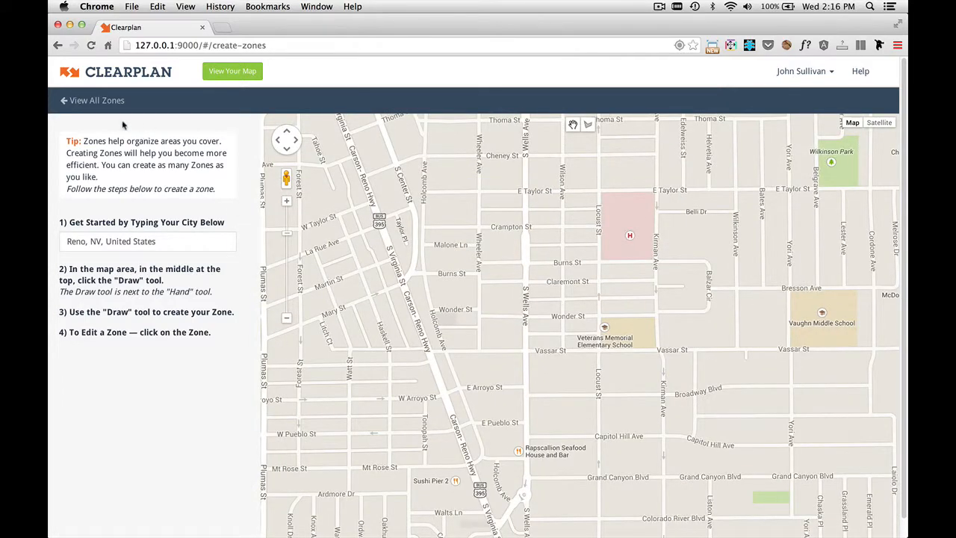
pyautogui.click(89, 101)
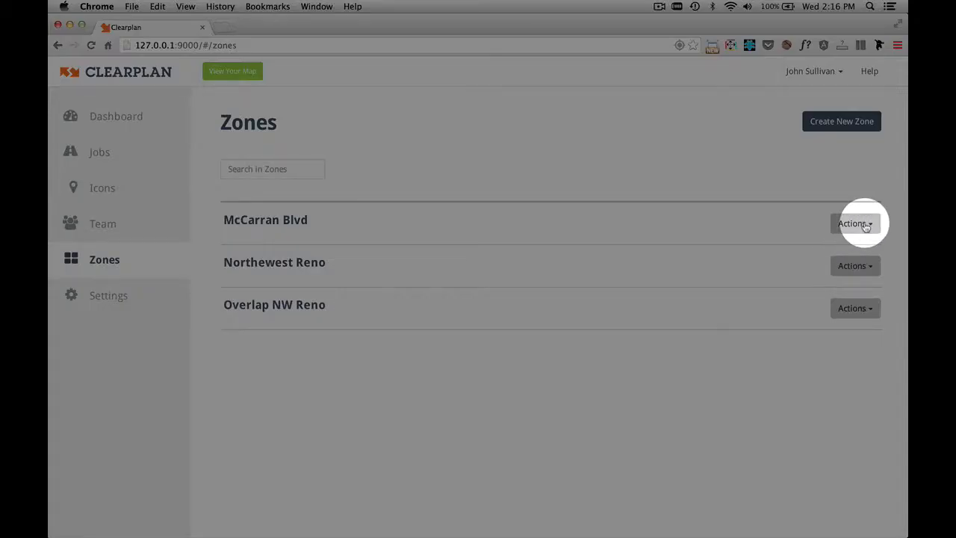
pyautogui.click(856, 224)
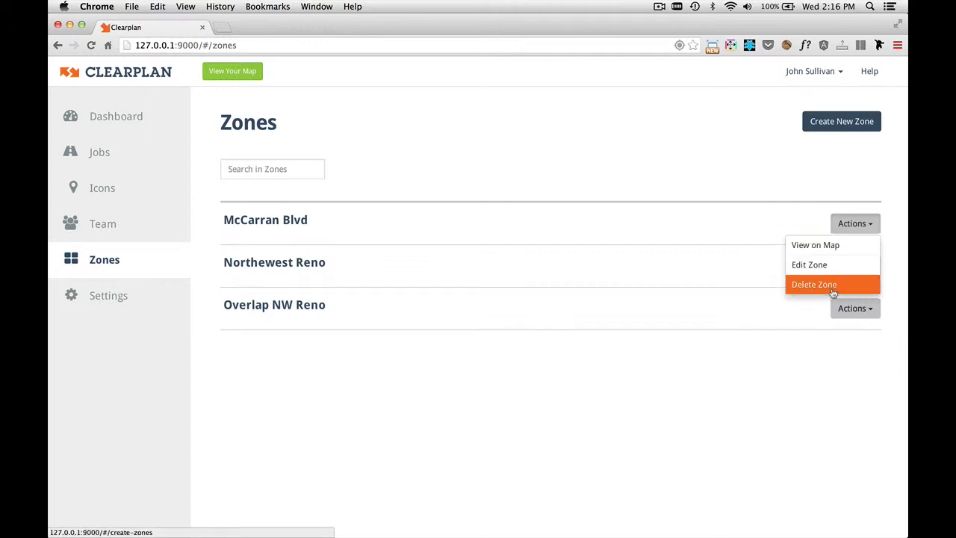
pyautogui.click(654, 379)
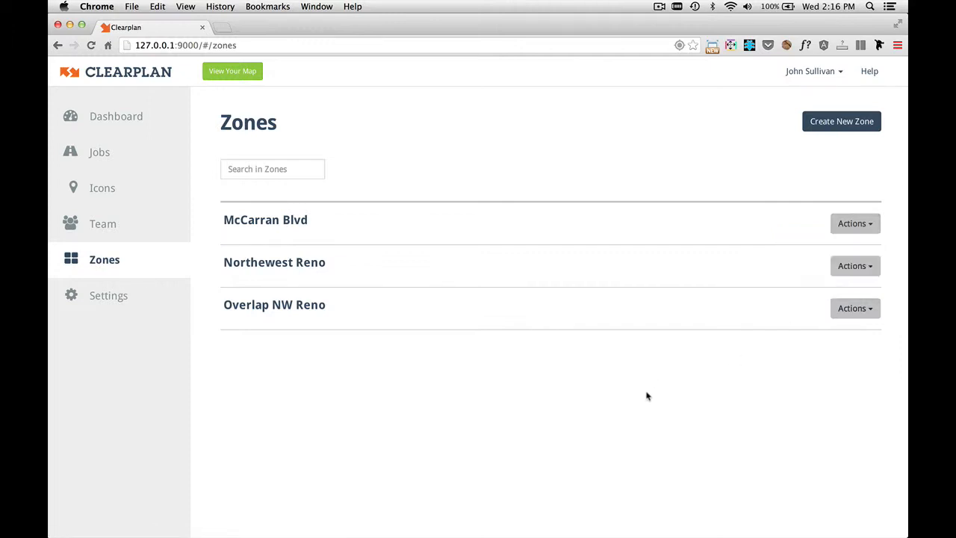